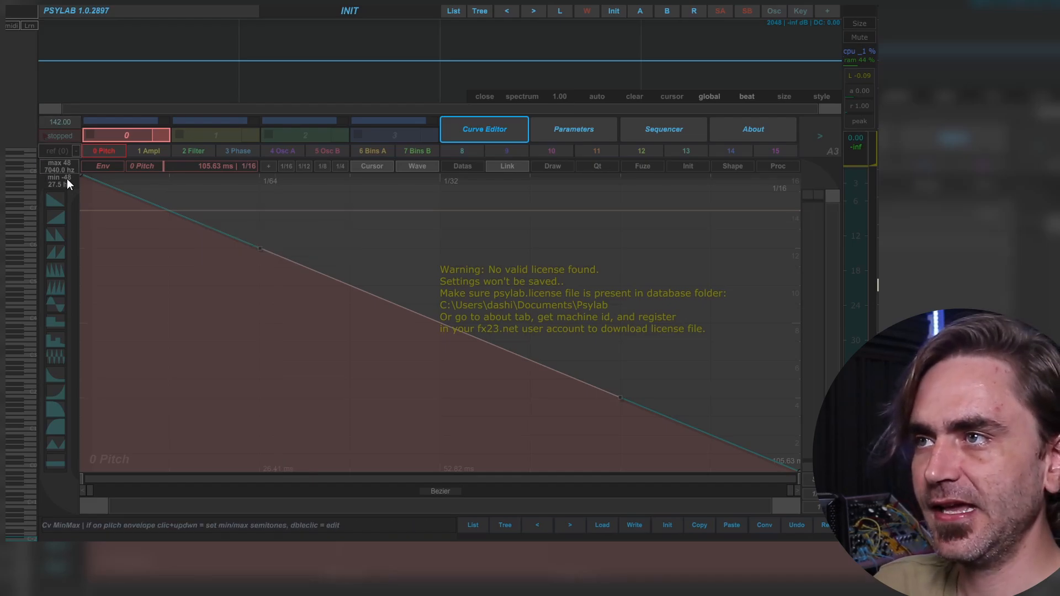
Load a reference sound file into the curve editor
right_click(56, 150)
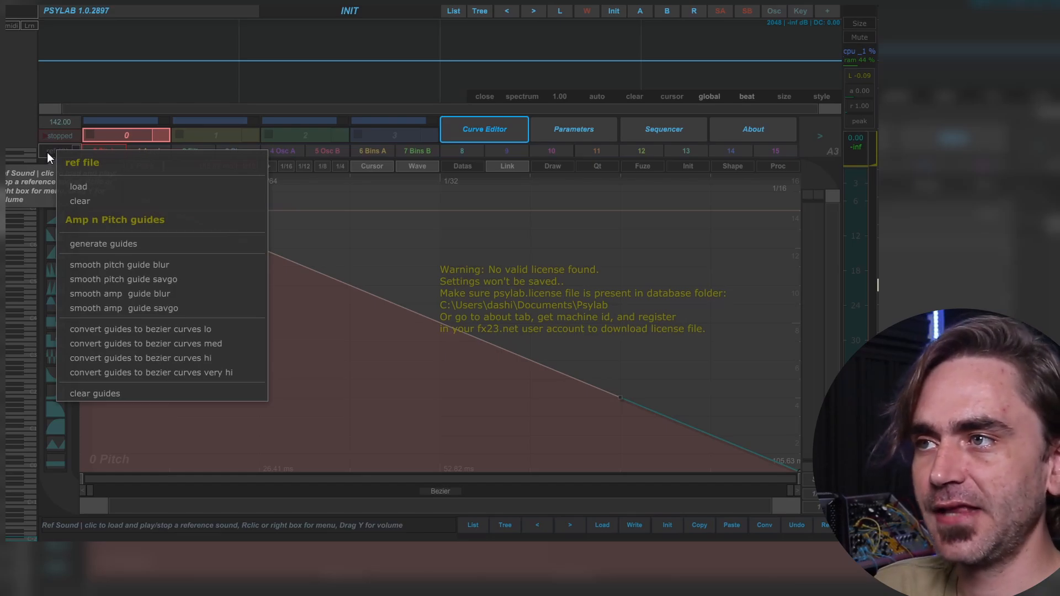
left_click(85, 186)
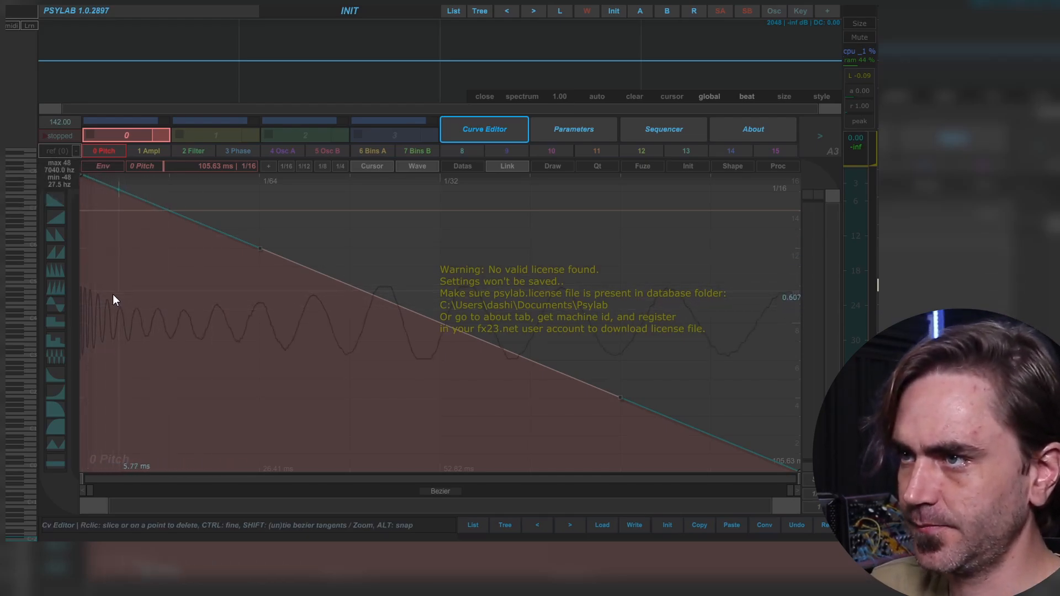
scroll(98, 327, "up", 1)
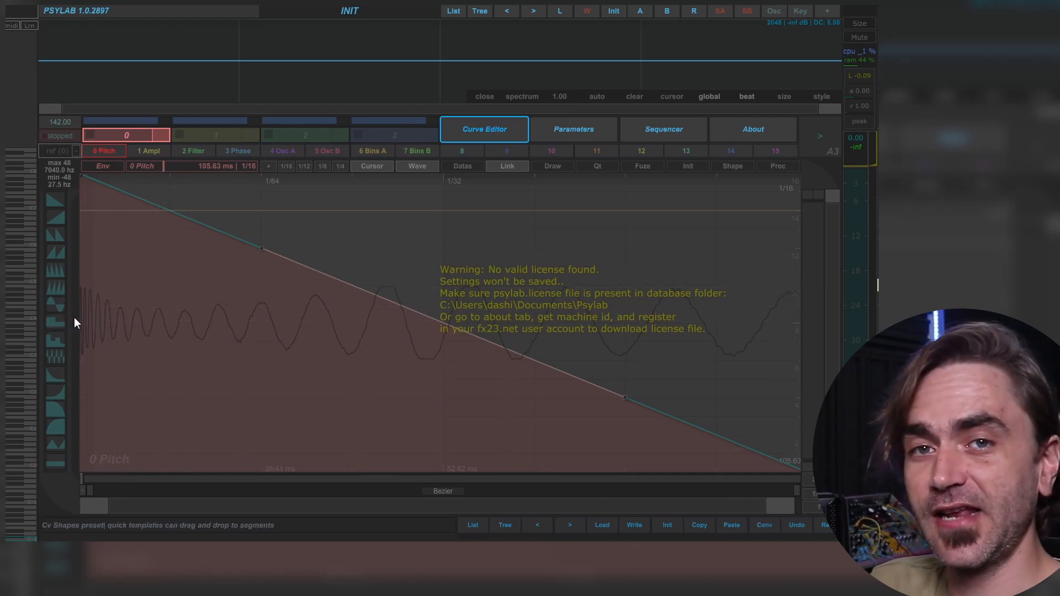
Play back the loaded reference sound and stop it
left_click(79, 154)
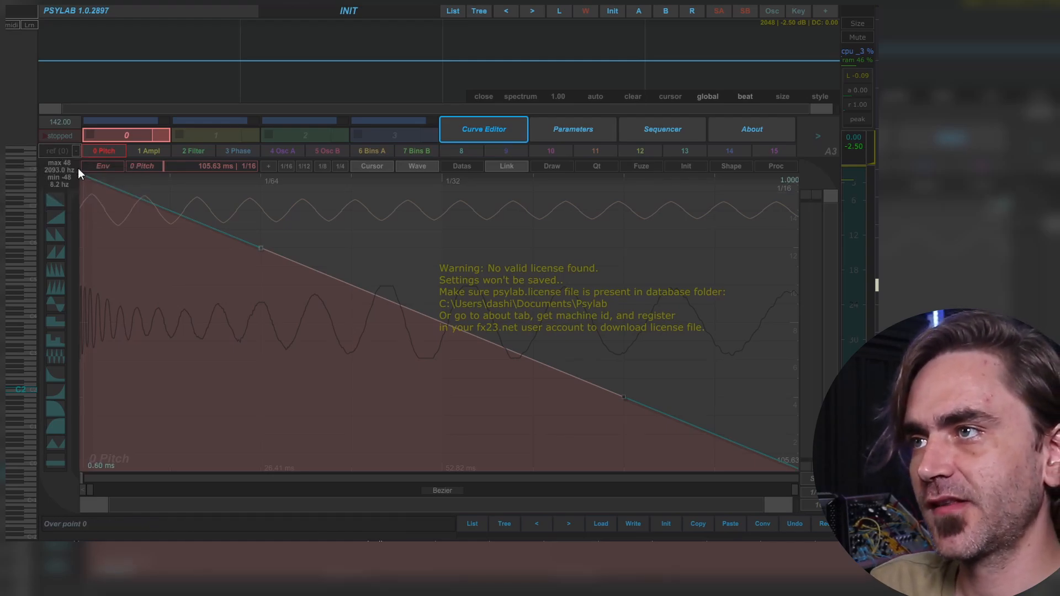
left_click(75, 151)
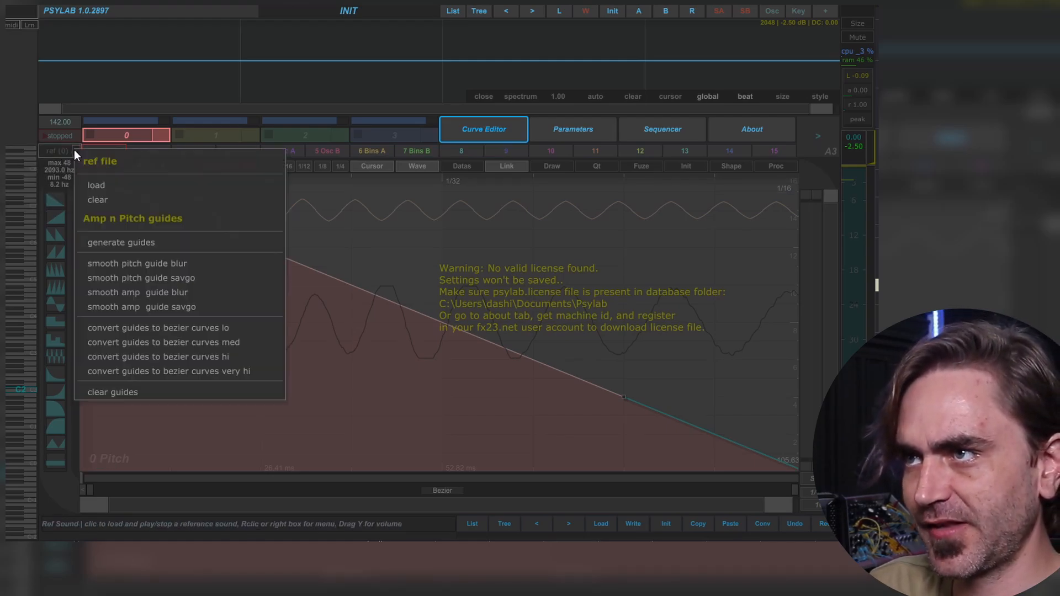
left_click(58, 153)
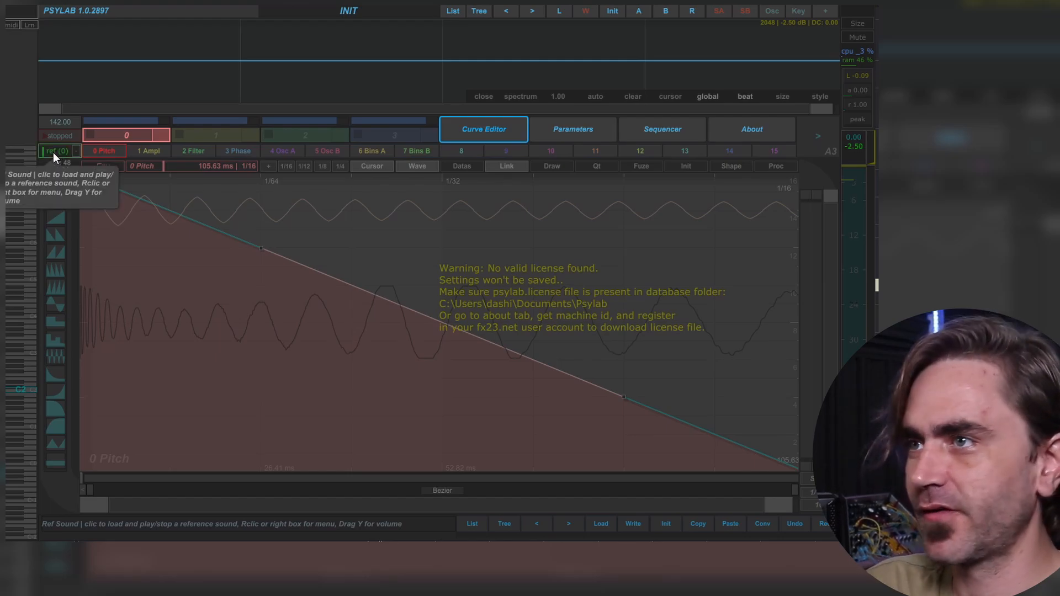
left_click(53, 153)
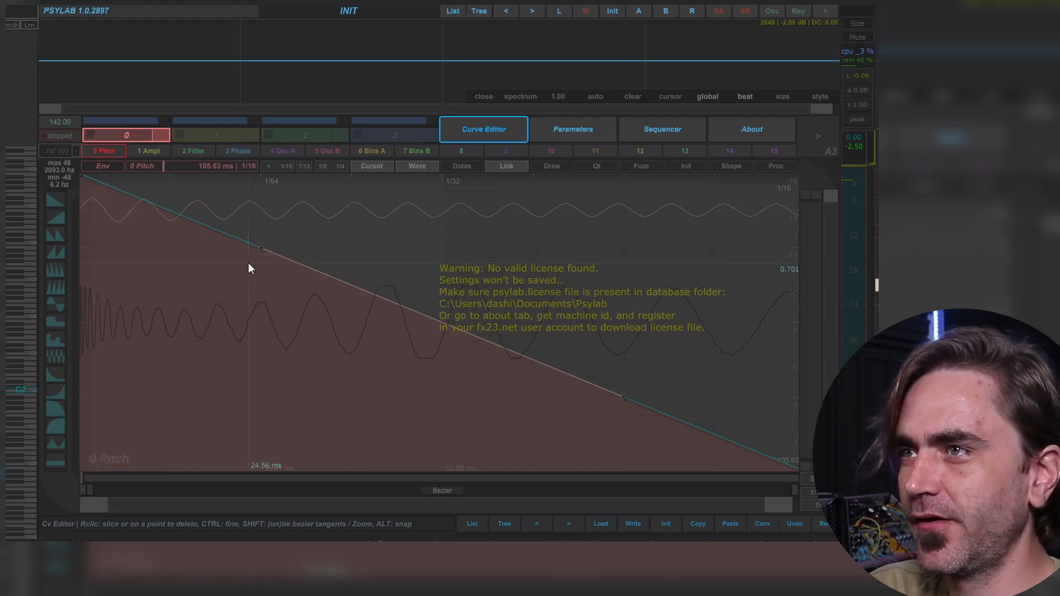
Generate amp and pitch guides from the reference sound and convert them to very hi bezier curves
left_click(75, 152)
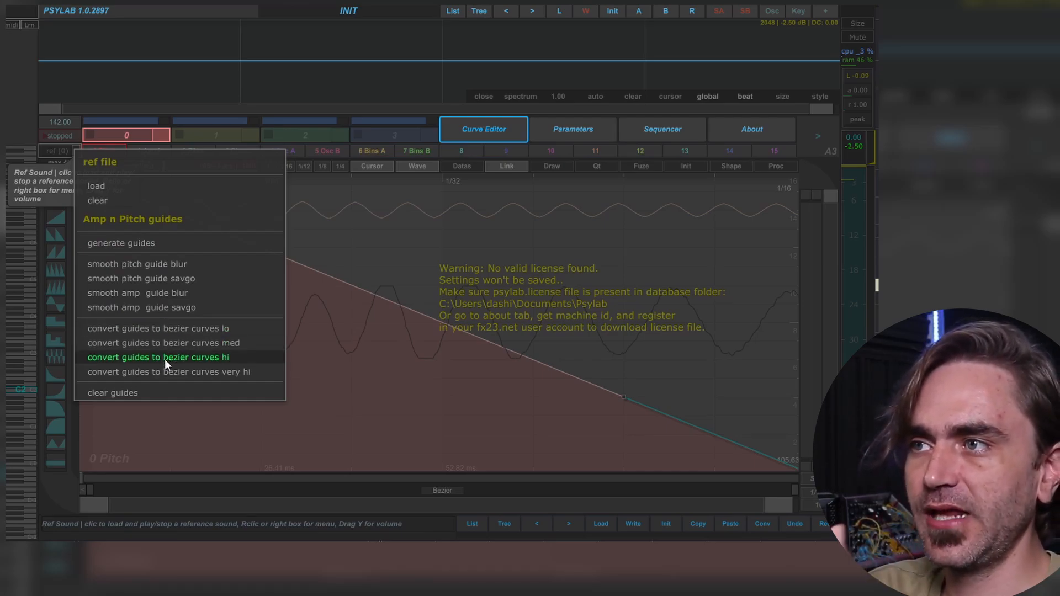
left_click(92, 267)
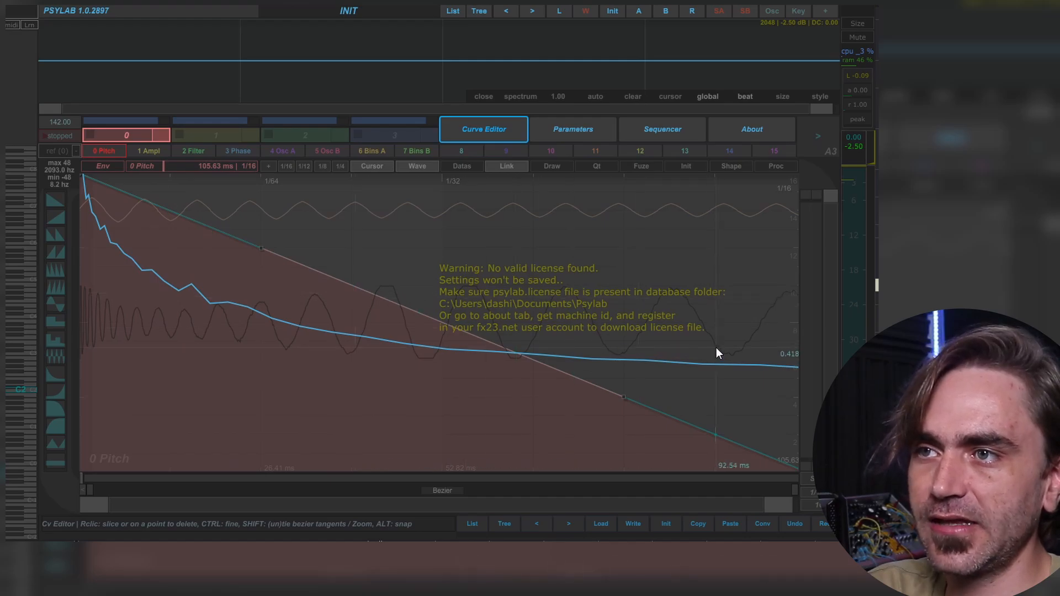
left_click(78, 151)
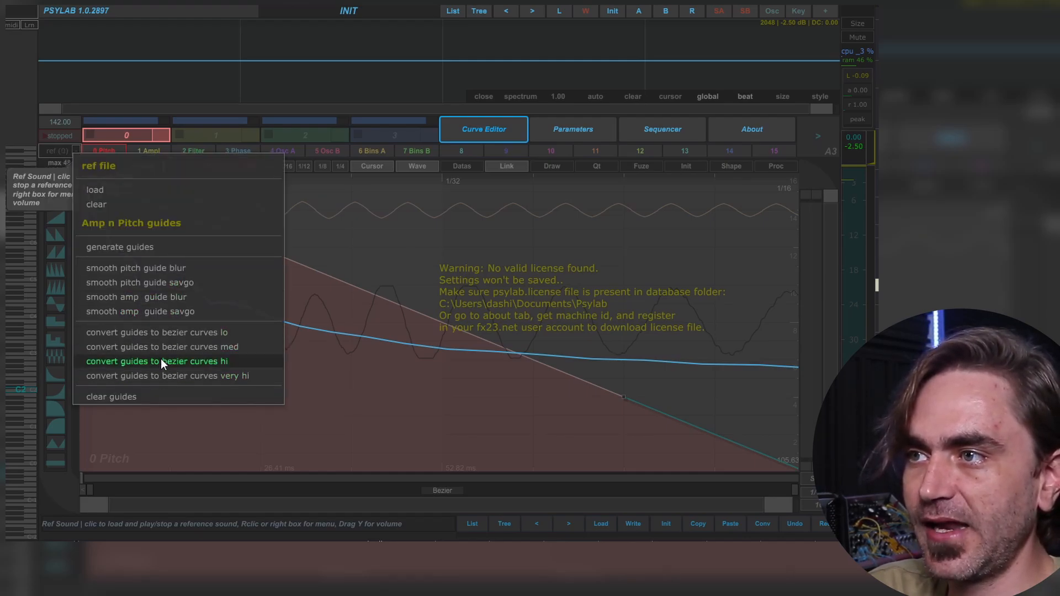
left_click(191, 379)
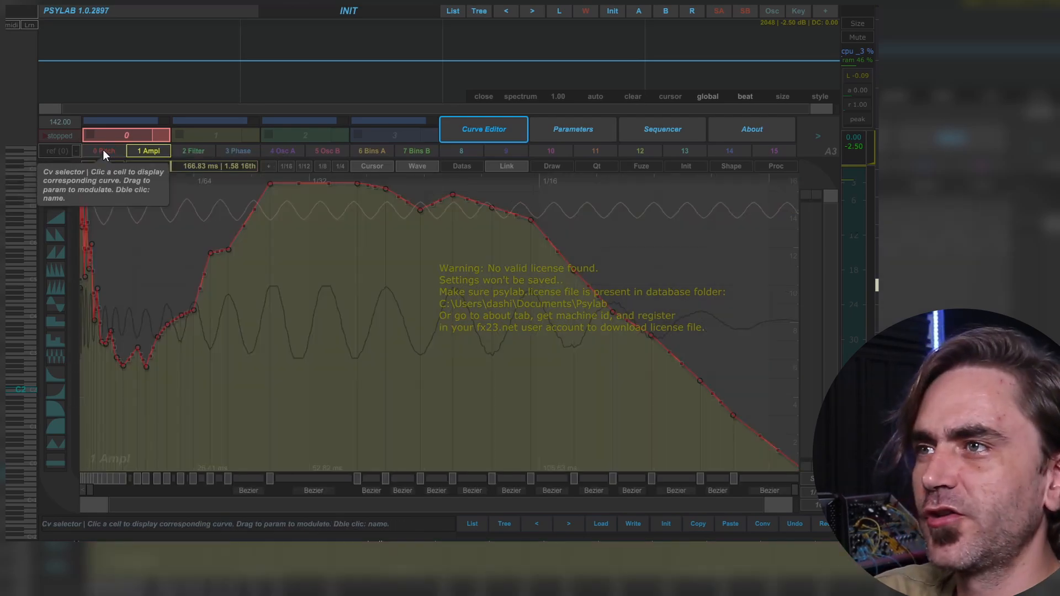
Compare the converted pitch and amplitude curves with their guides and the reference waveform
left_click(103, 151)
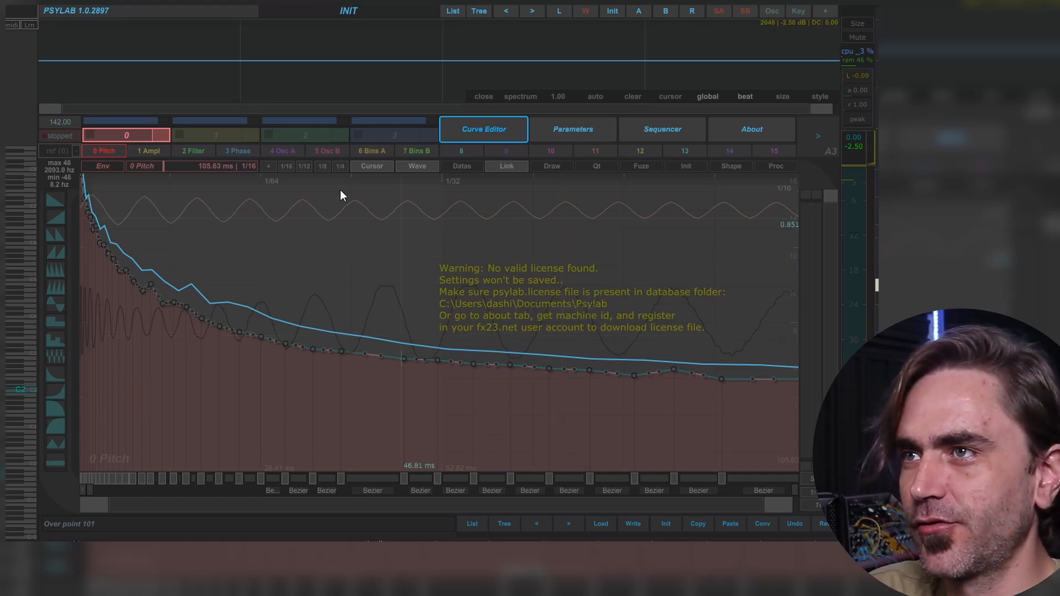
left_click(151, 151)
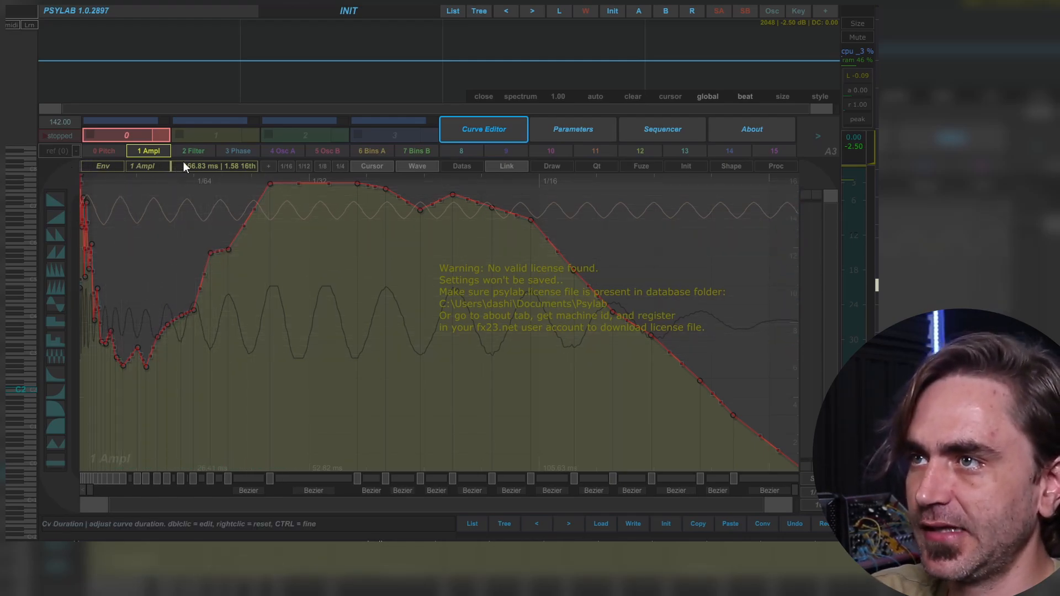
left_click(103, 149)
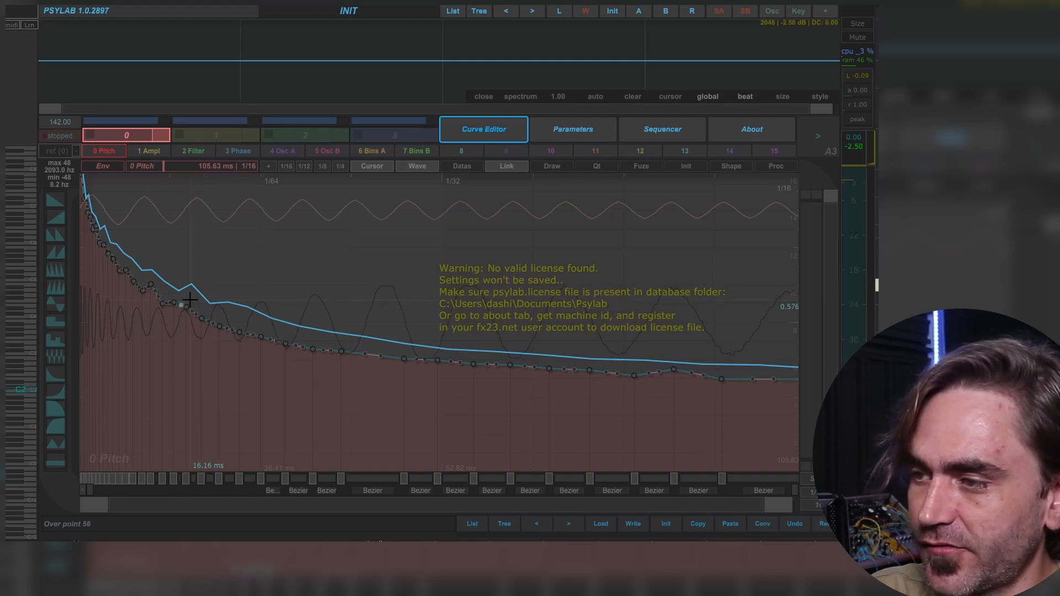
key("space")
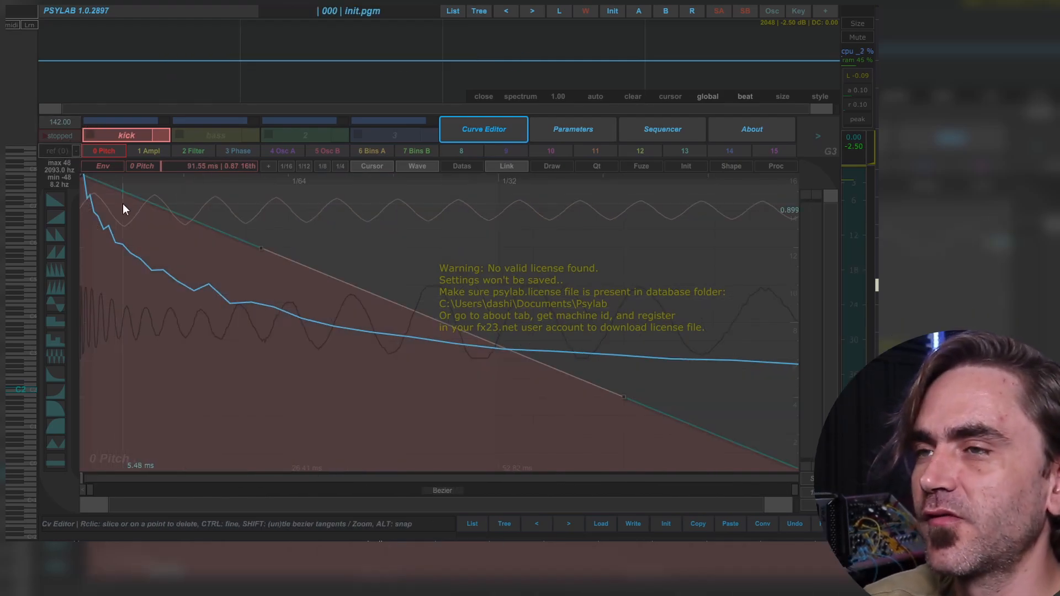
double_click(159, 154)
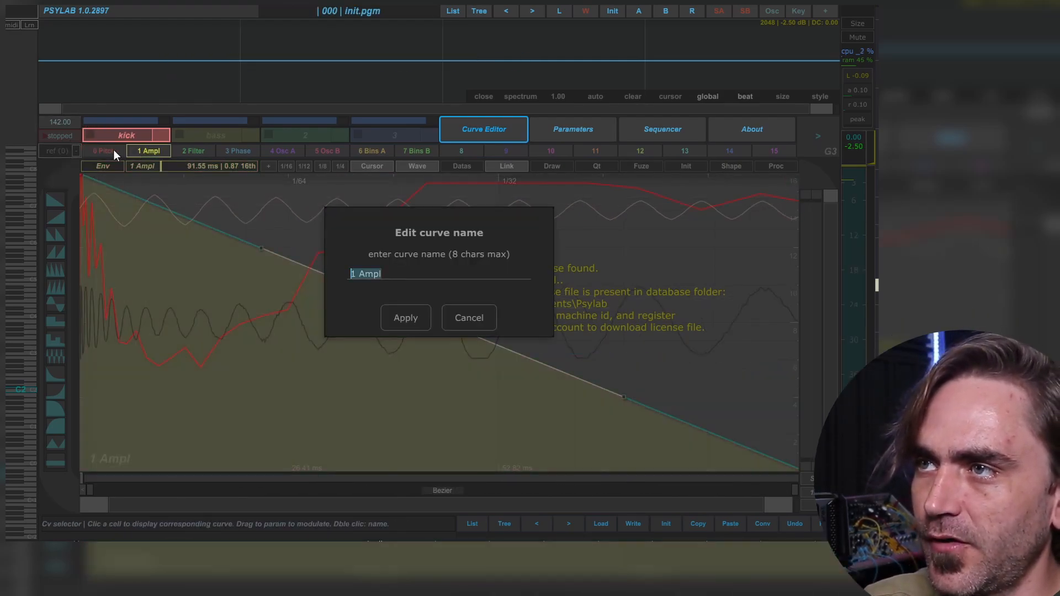
left_click(466, 317)
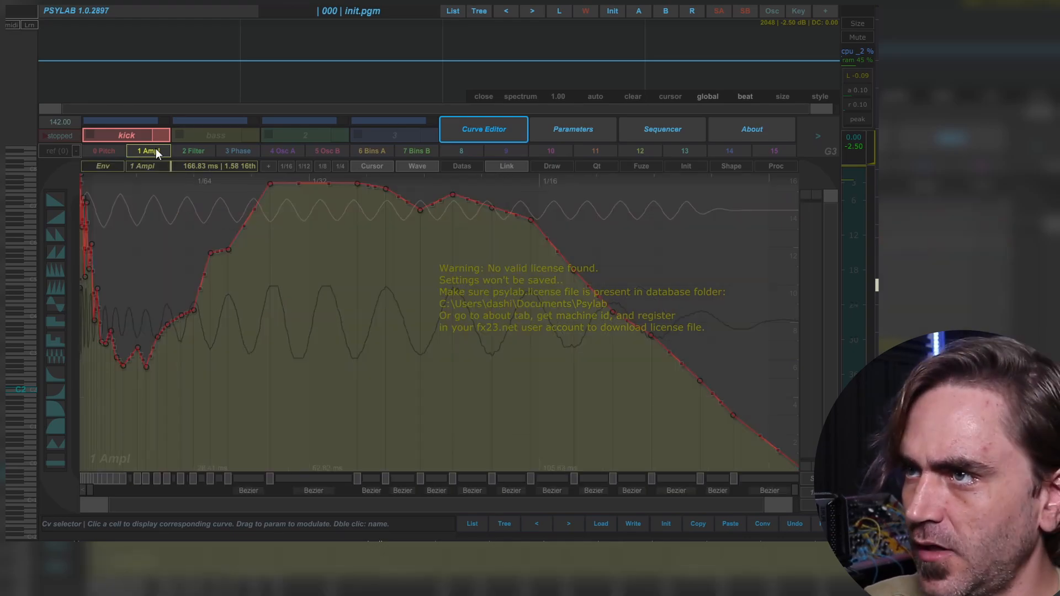
left_click(108, 151)
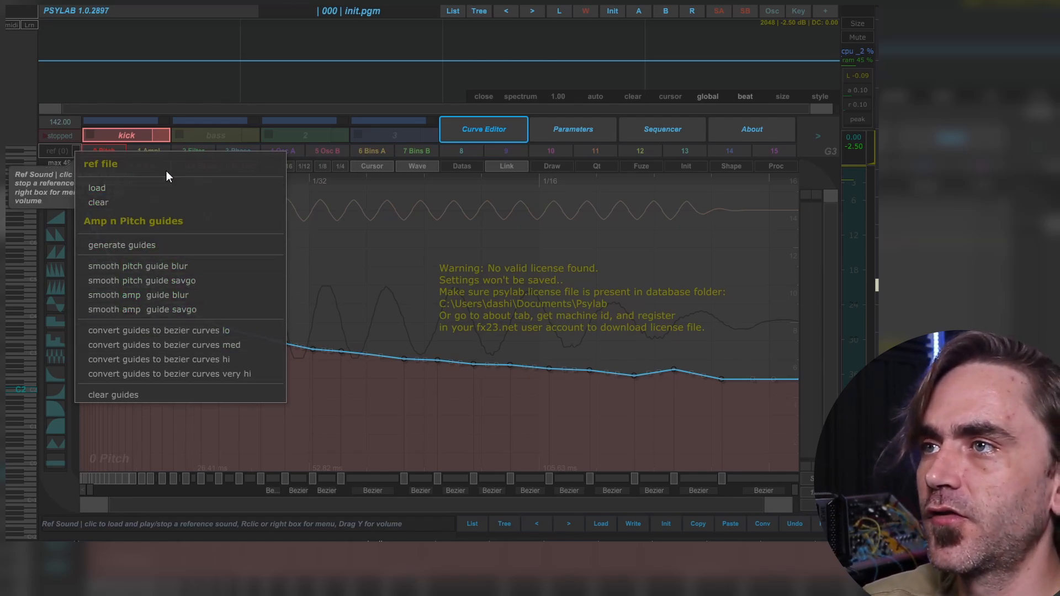
left_click(32, 127)
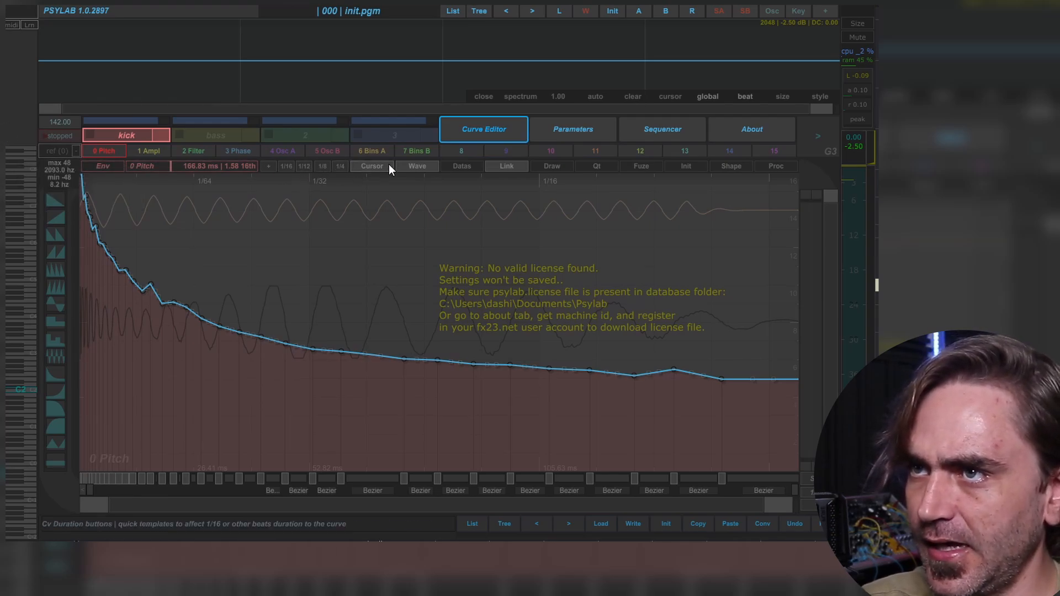
Set oscillator A's shape to 0.00 in the kick's parameters and expand its pitch and amp settings
left_click(566, 124)
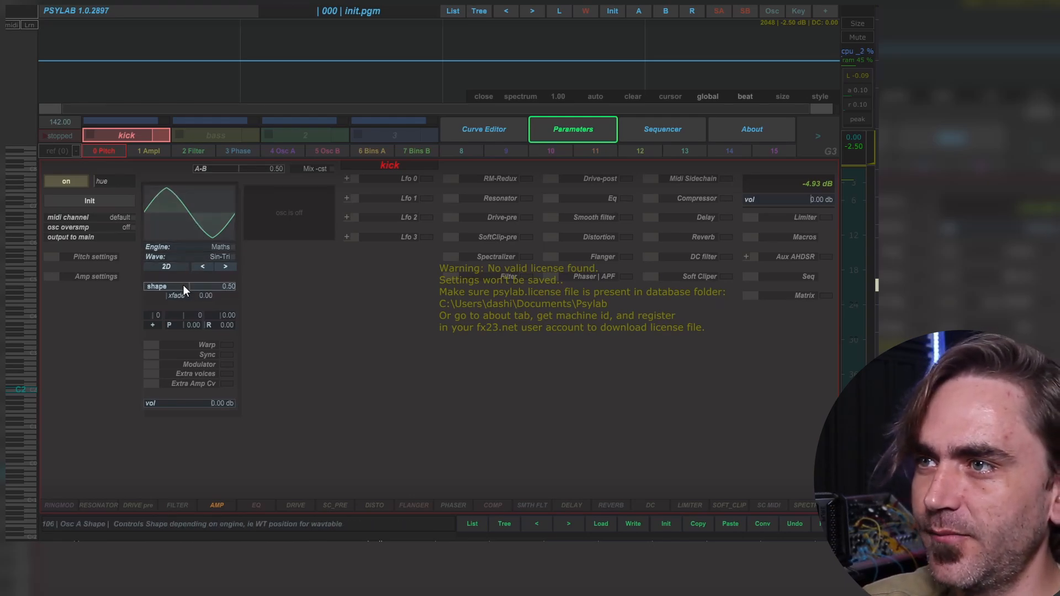
left_click_drag(187, 287, 14, 303)
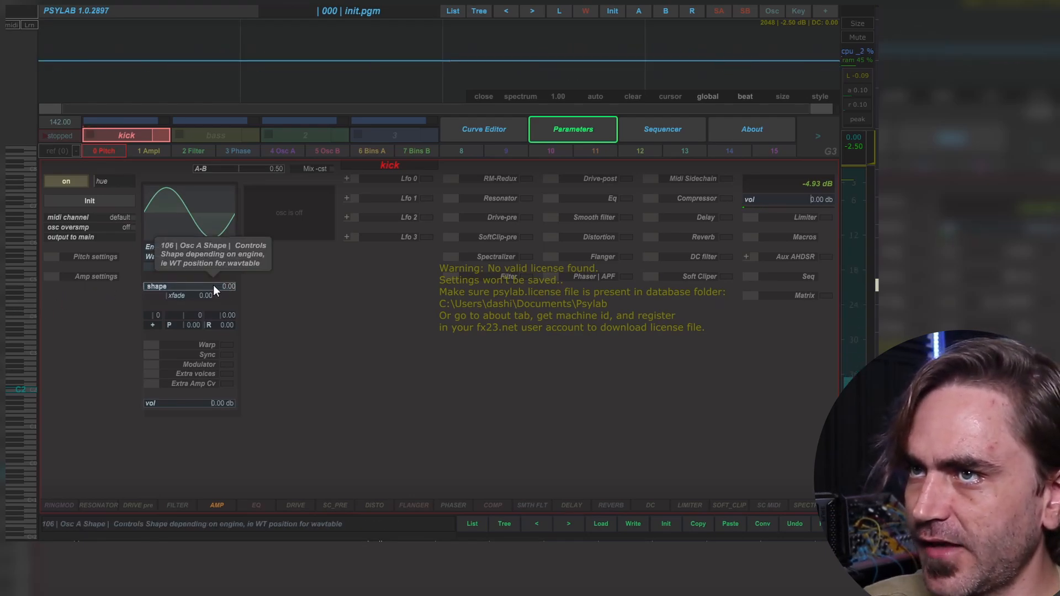
left_click(53, 256)
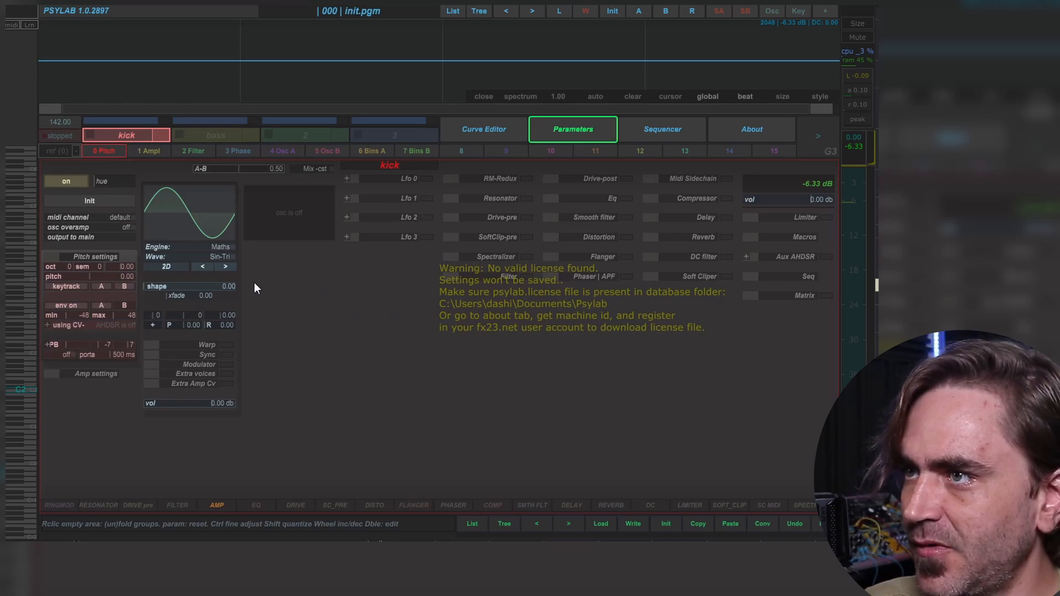
left_click(50, 371)
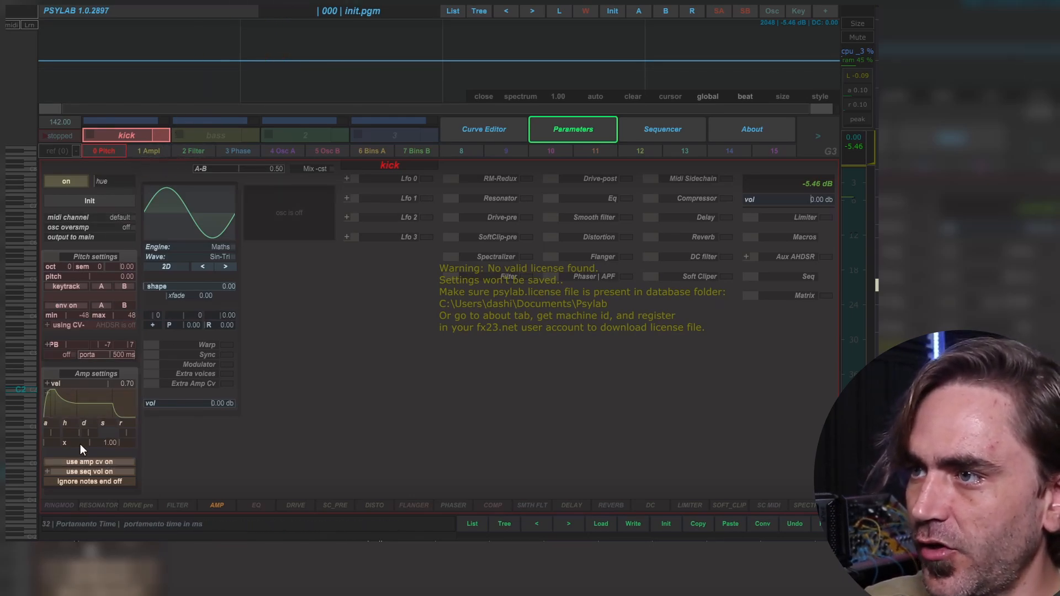
Convert the kick's guides to very hi bezier curves again and check the amplitude curve
left_click(131, 153)
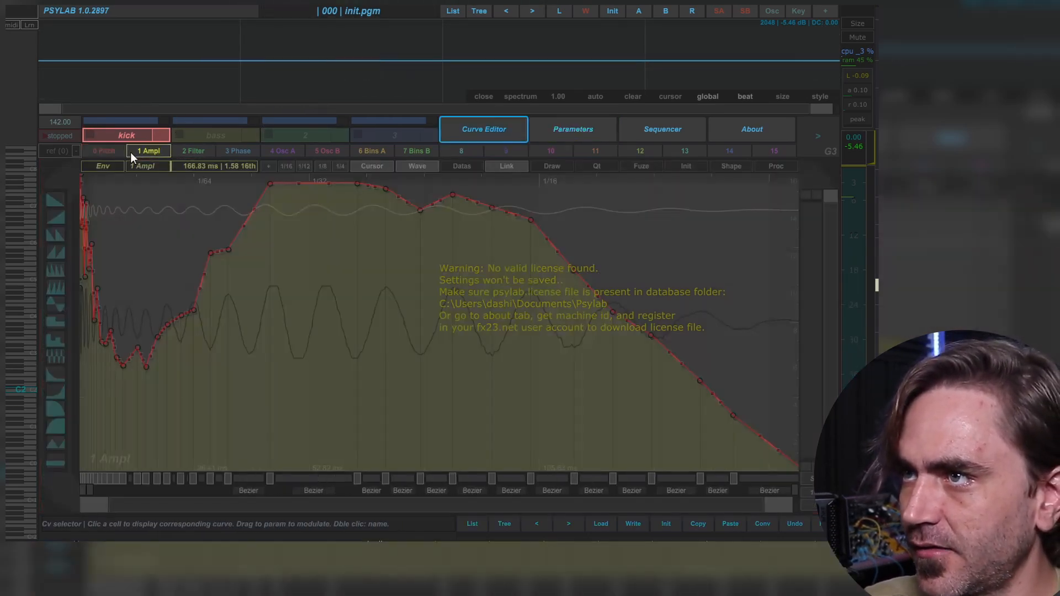
left_click(111, 151)
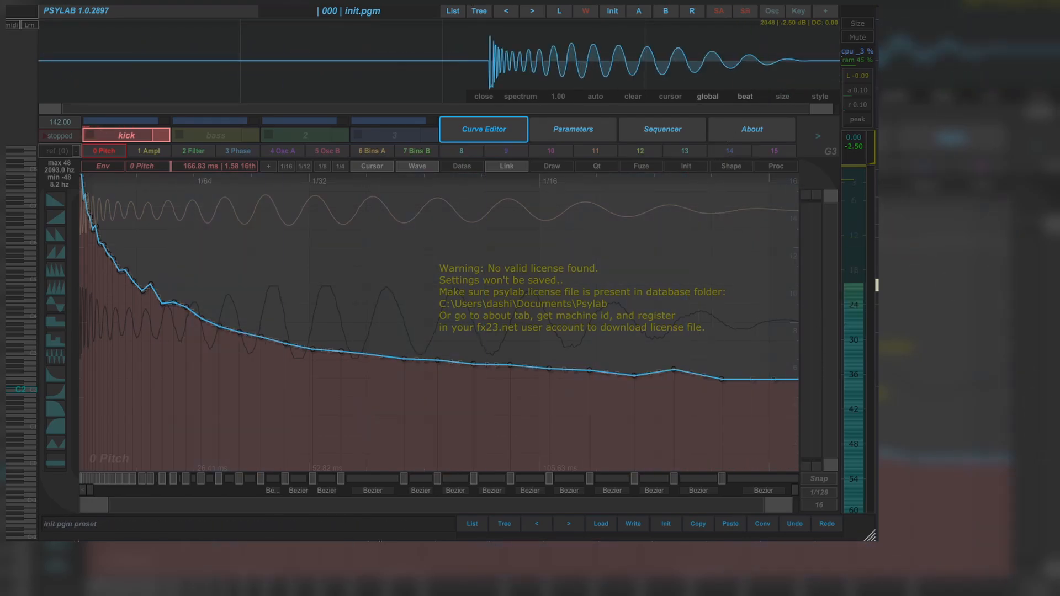
left_click(76, 150)
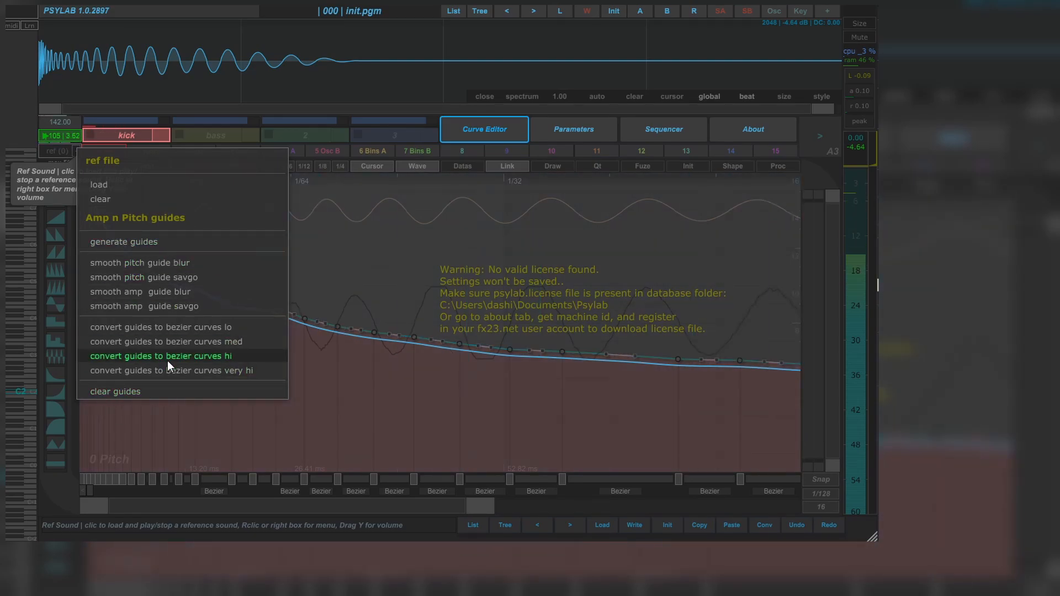
left_click(149, 373)
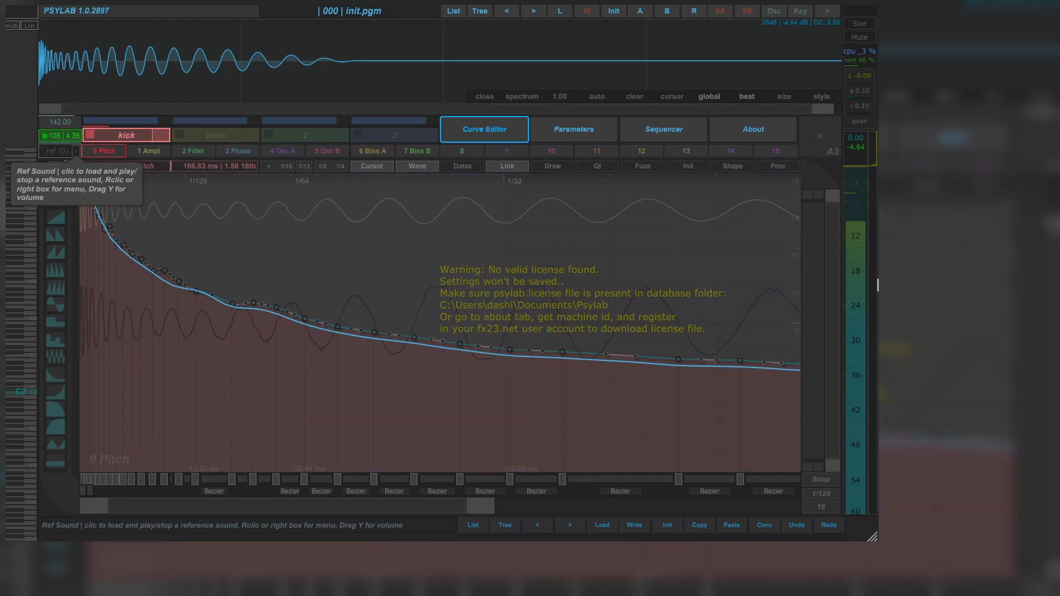
left_click(148, 150)
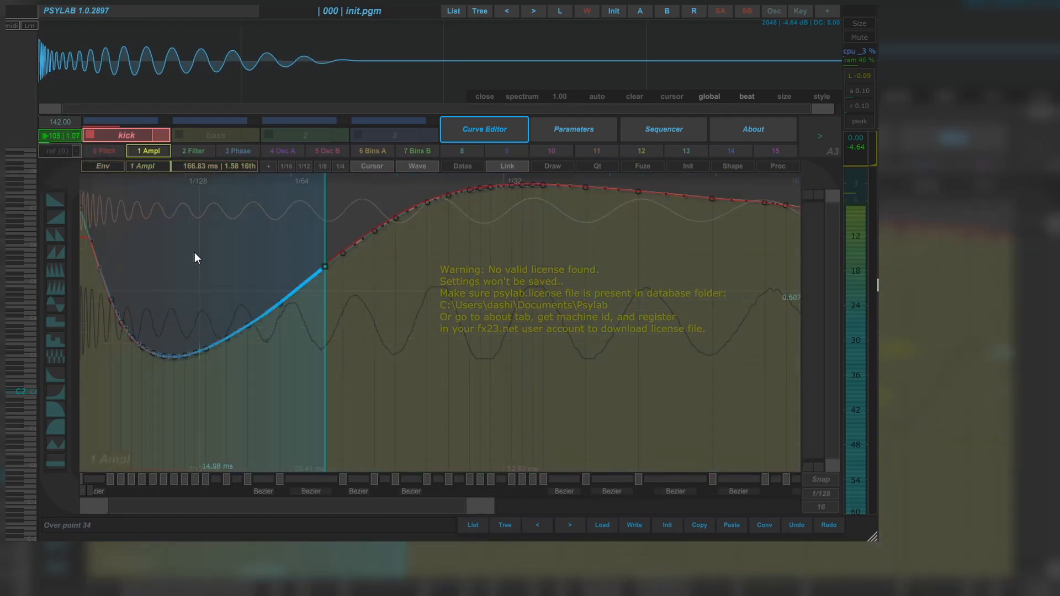
scroll(183, 224, "down", 4)
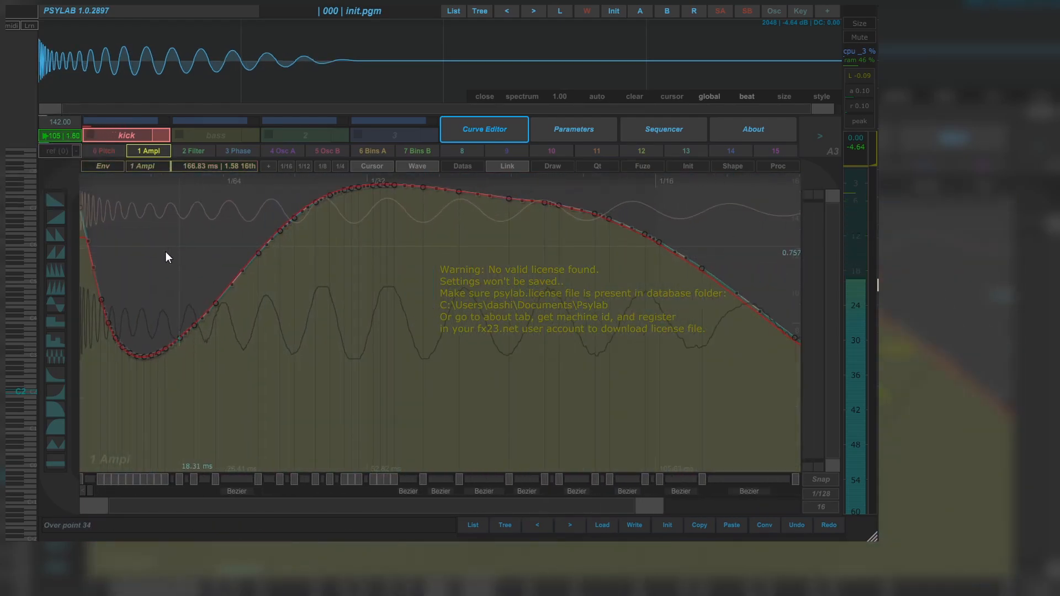
scroll(164, 250, "down", 1)
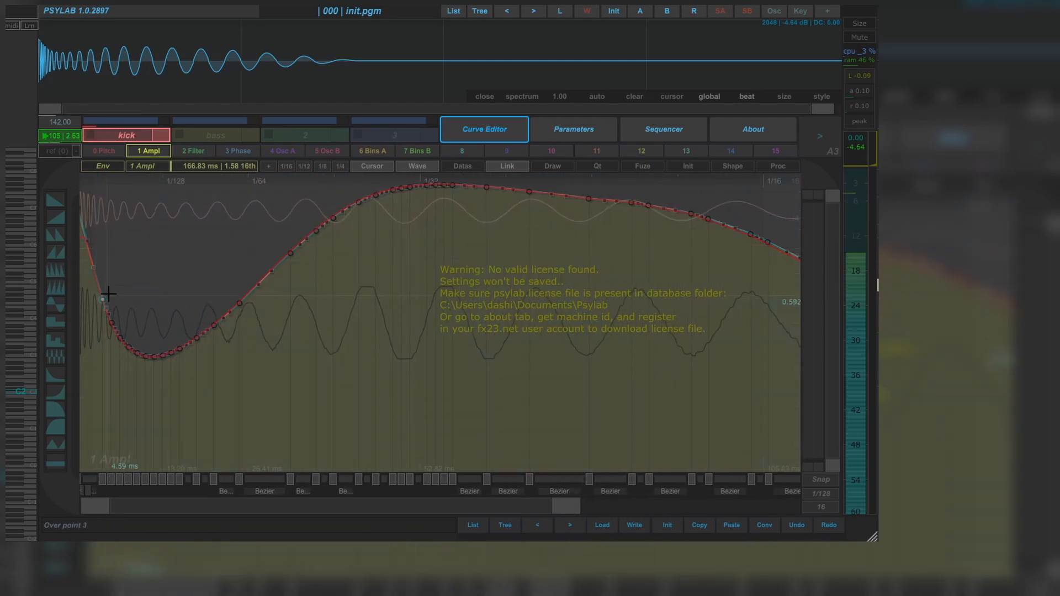
Set the pitch curve's range to max 53 and min -46 semitones, and move its early points onto the pitch guide
left_click(104, 151)
mouse_move(68, 165)
left_mouse_down()
mouse_move(76, 131)
mouse_move(72, 152)
left_mouse_up()
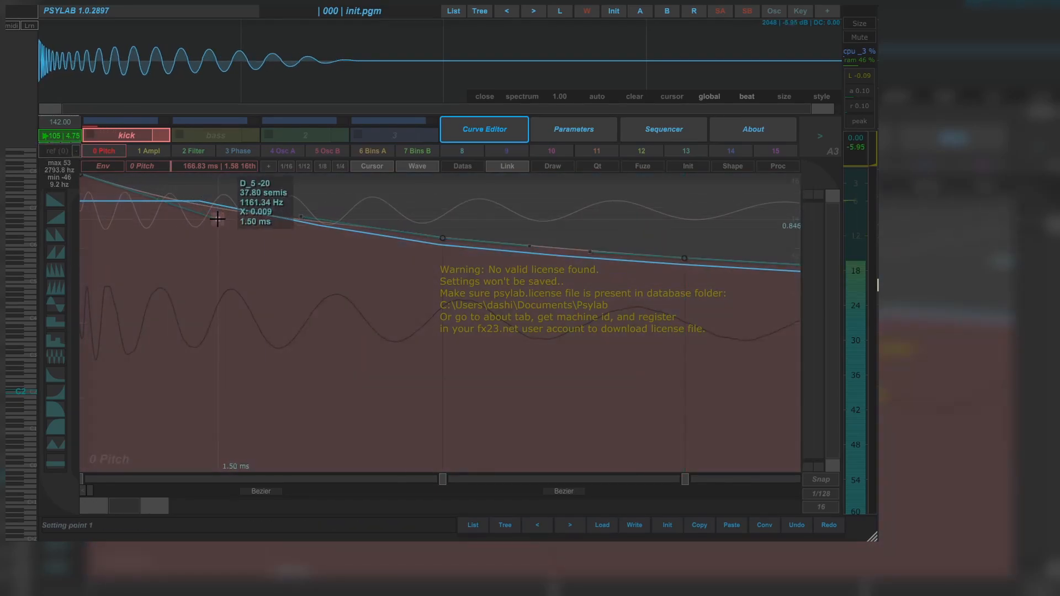
left_click_drag(444, 238, 446, 247)
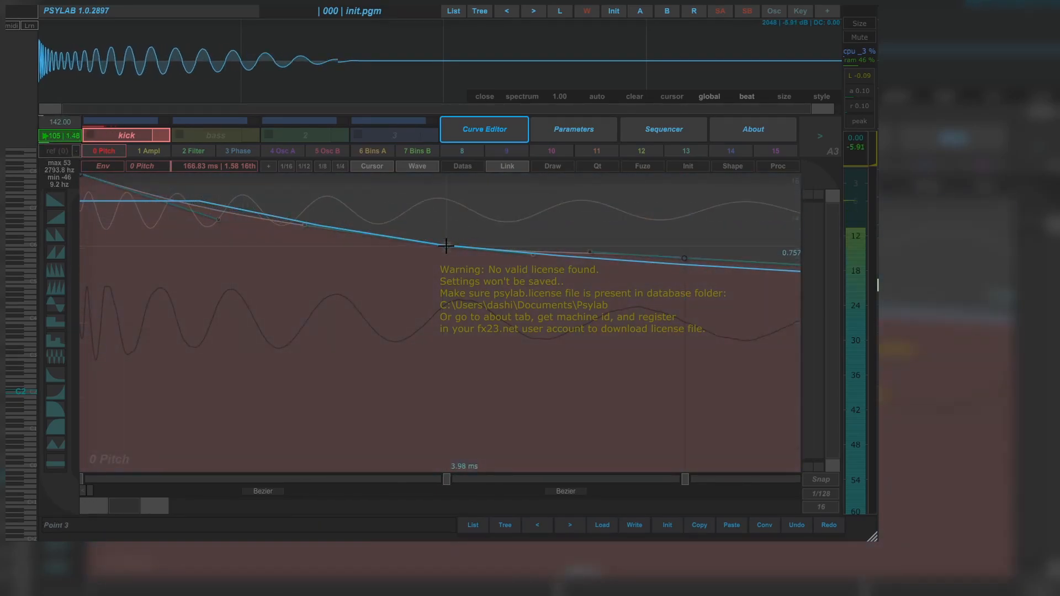
scroll(608, 283, "down", 4)
scroll(546, 302, "down", 2)
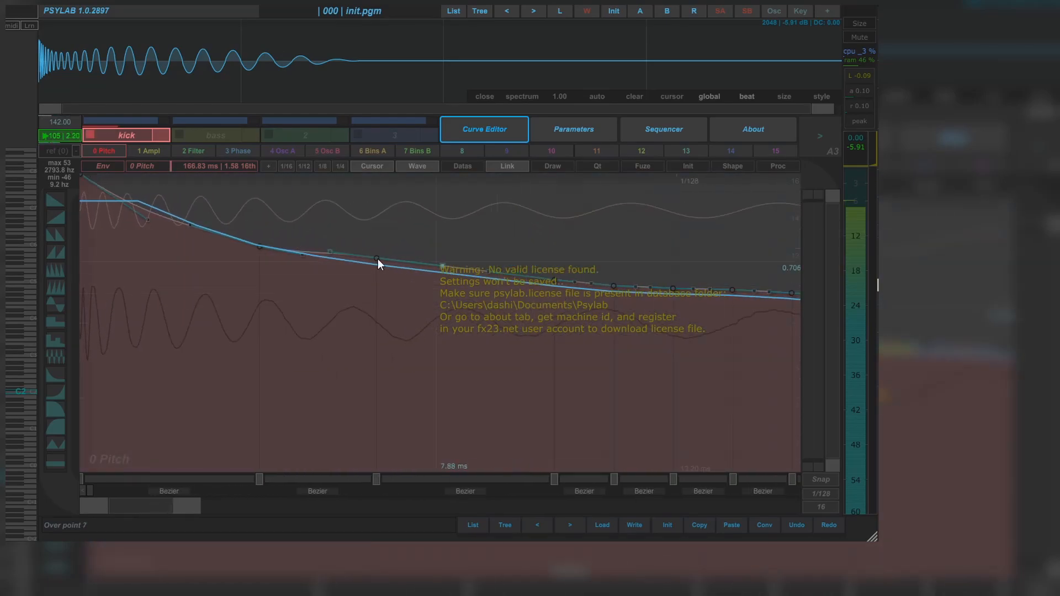
left_click_drag(377, 259, 386, 267)
scroll(497, 299, "down", 6)
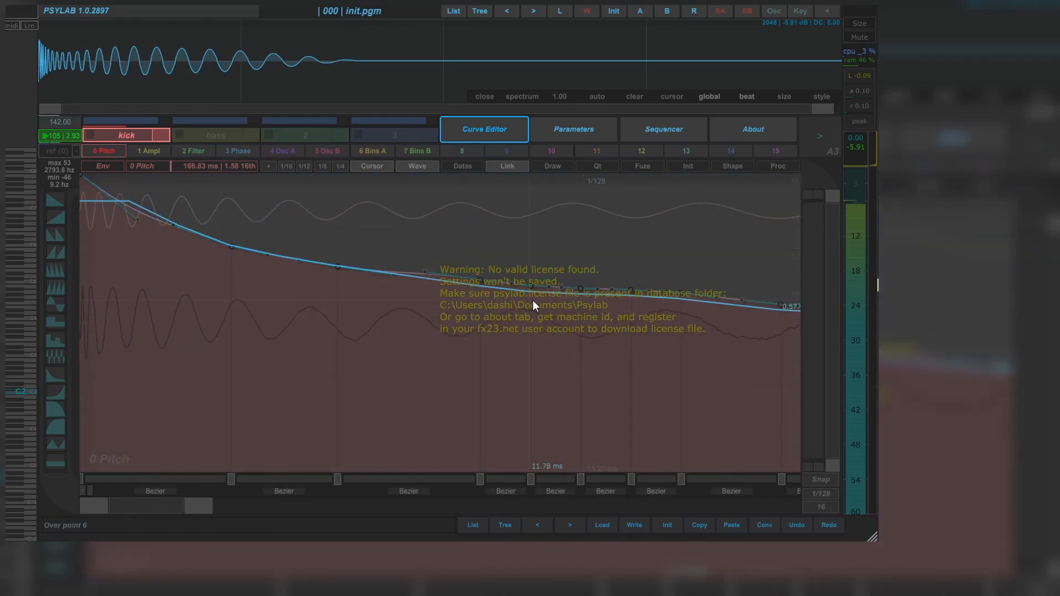
scroll(409, 323, "down", 5)
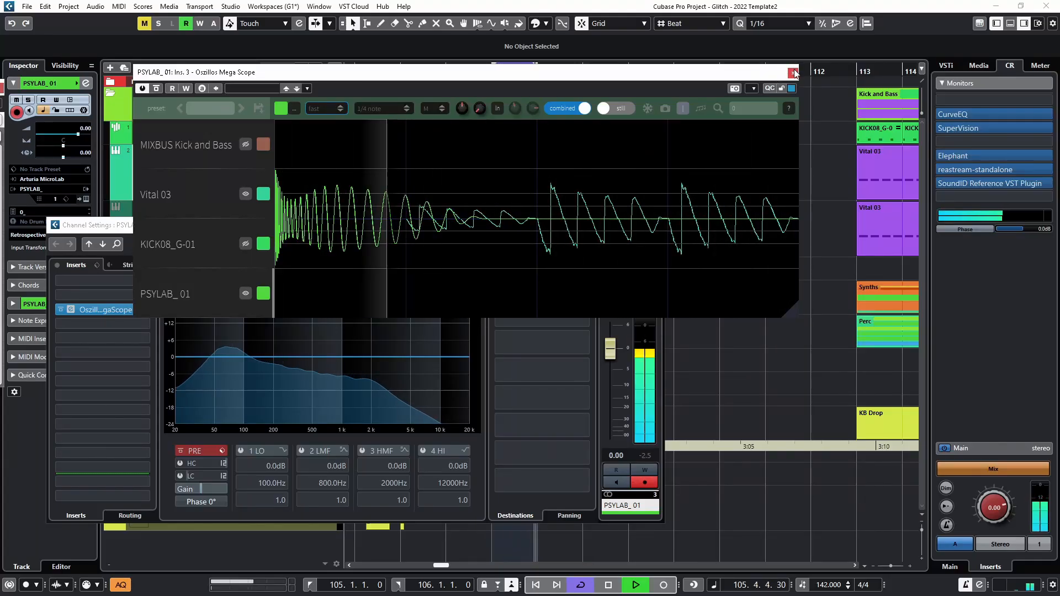
Close the oscilloscope window and reduce the height of the PSYLAB_01 (R) track
left_click(793, 72)
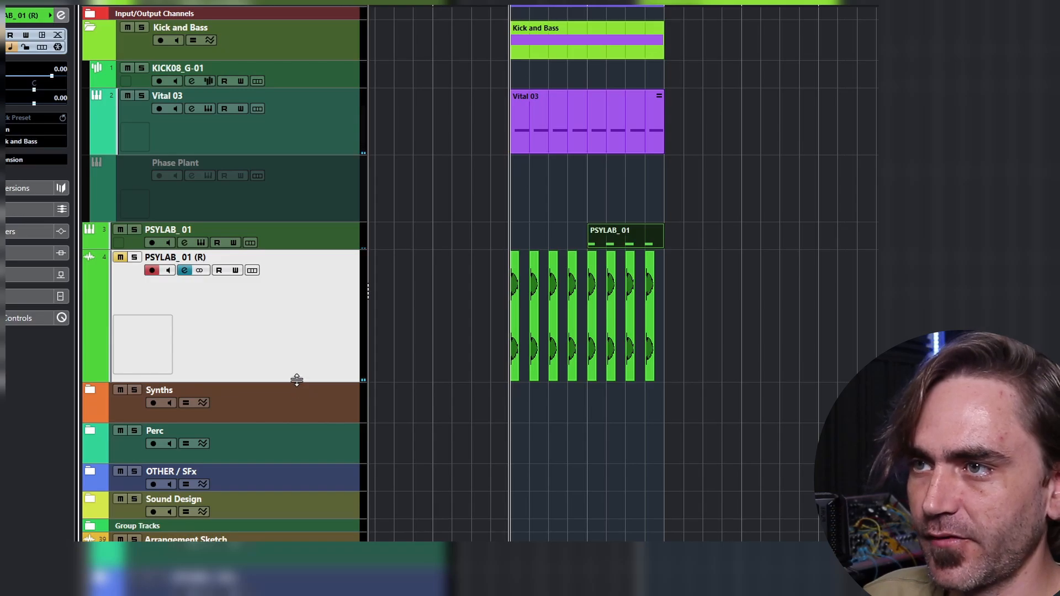
left_click_drag(297, 382, 322, 276)
Set the loop range to the Audio 04_04 clip on the Deep Jungle Kick track and play it
scroll(475, 331, "down", 4)
scroll(552, 387, "up", 1)
scroll(720, 496, "left", 4)
scroll(720, 496, "up", 10)
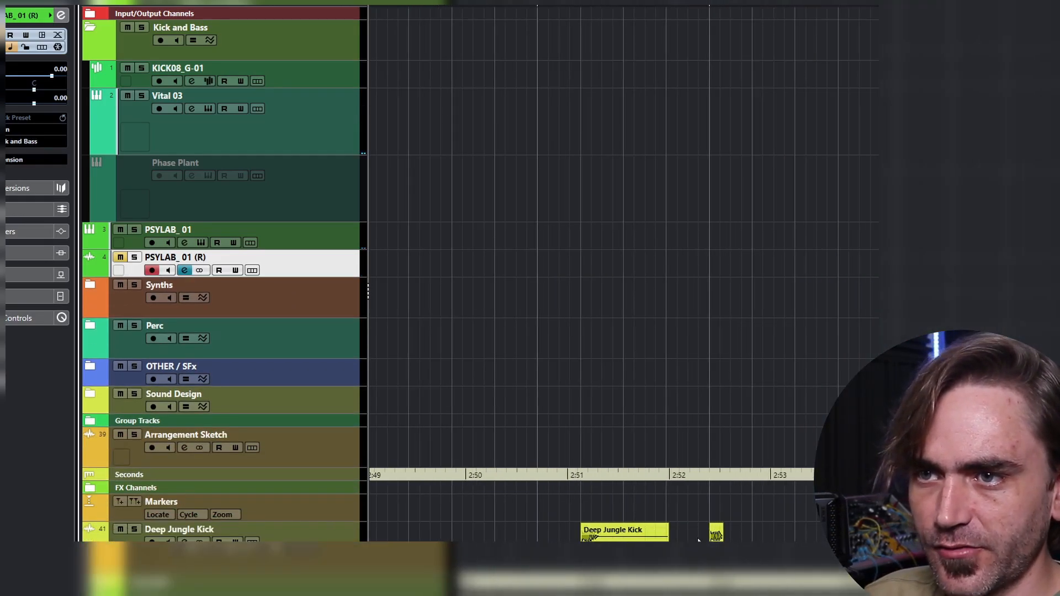
key("p")
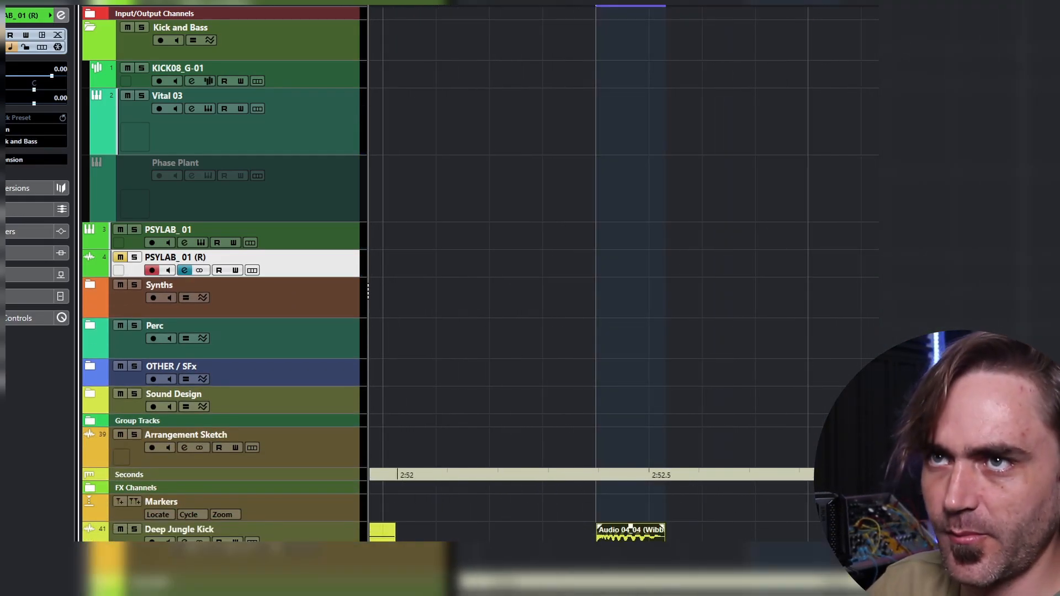
key("space")
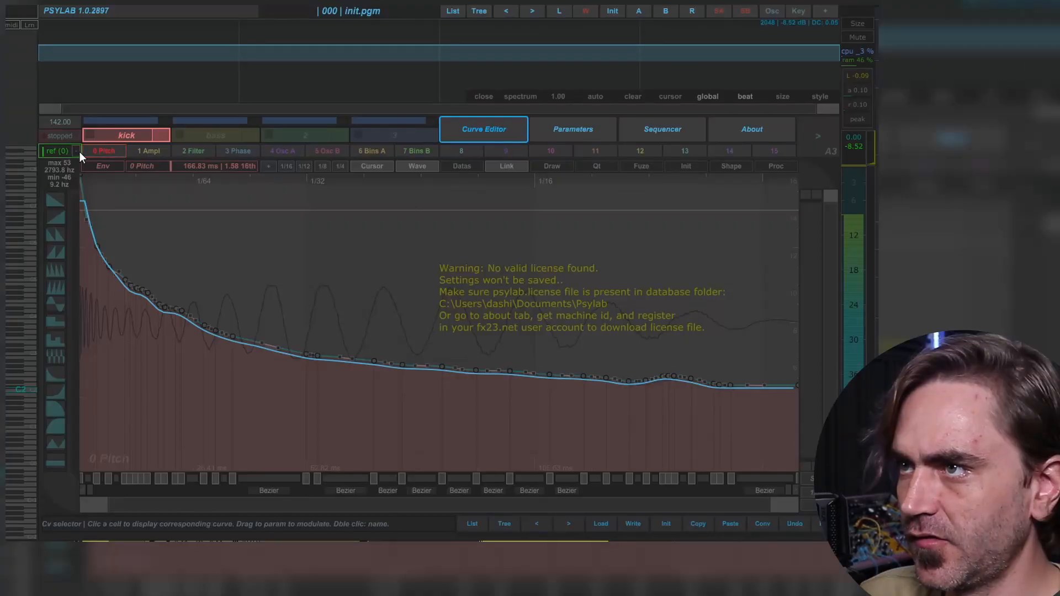
Clear the old reference sound for the new kick and compare the new pitch and amplitude guides with the existing curves
left_click(78, 152)
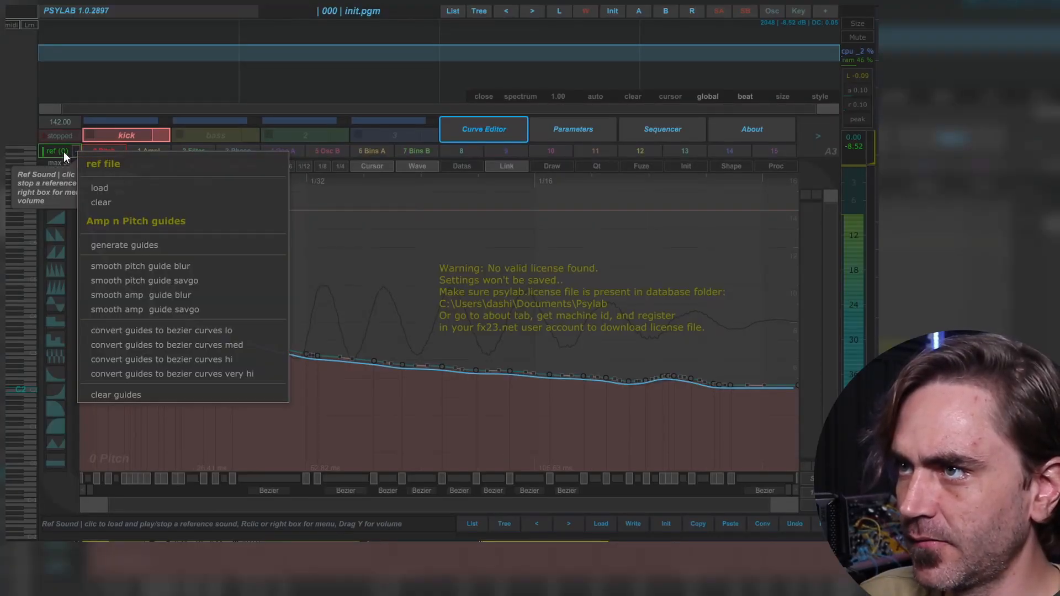
left_click(102, 202)
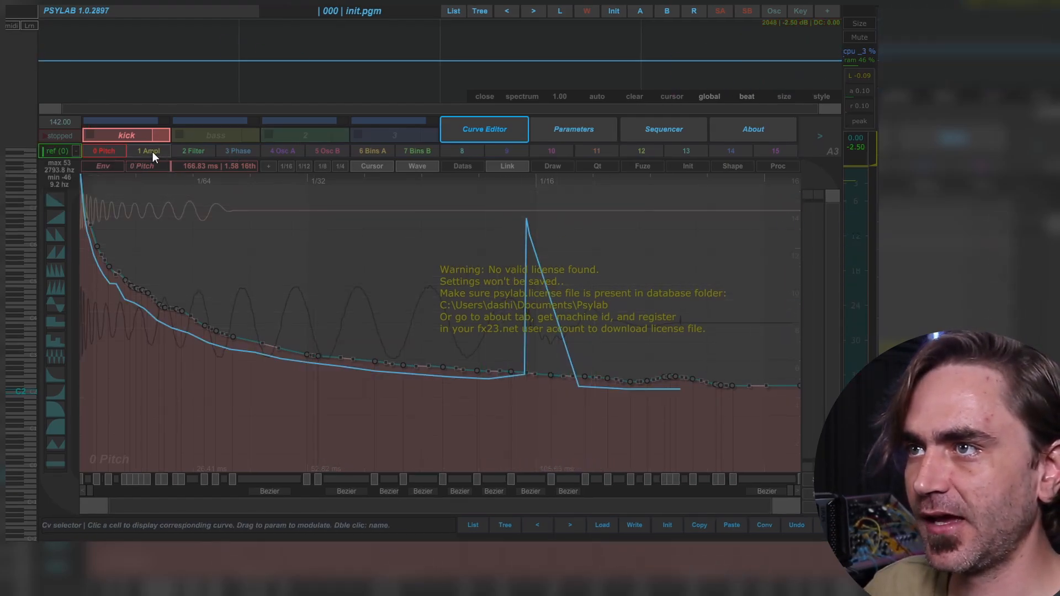
left_click(151, 151)
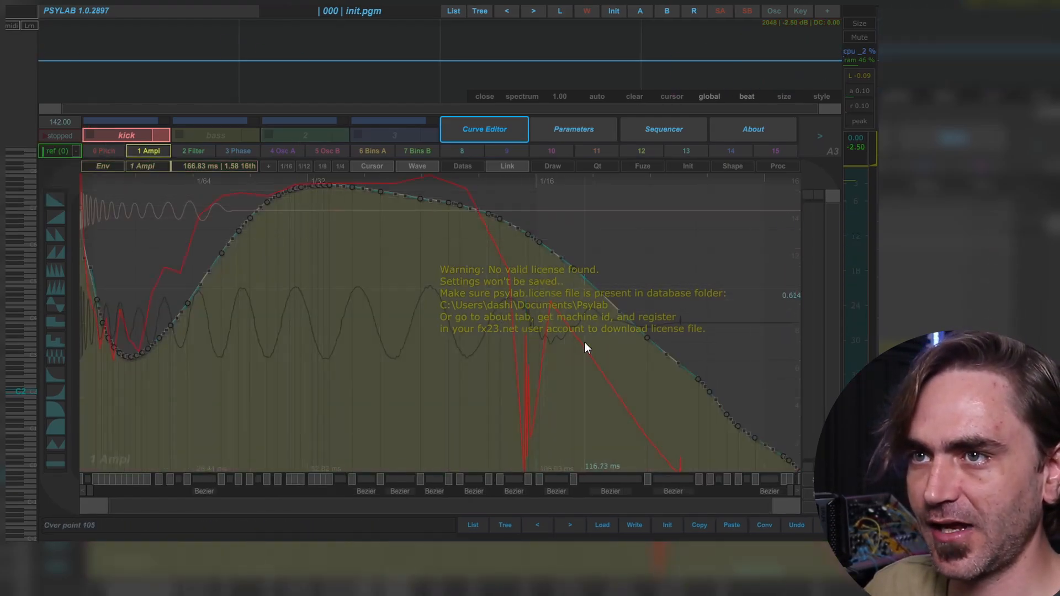
left_click(108, 149)
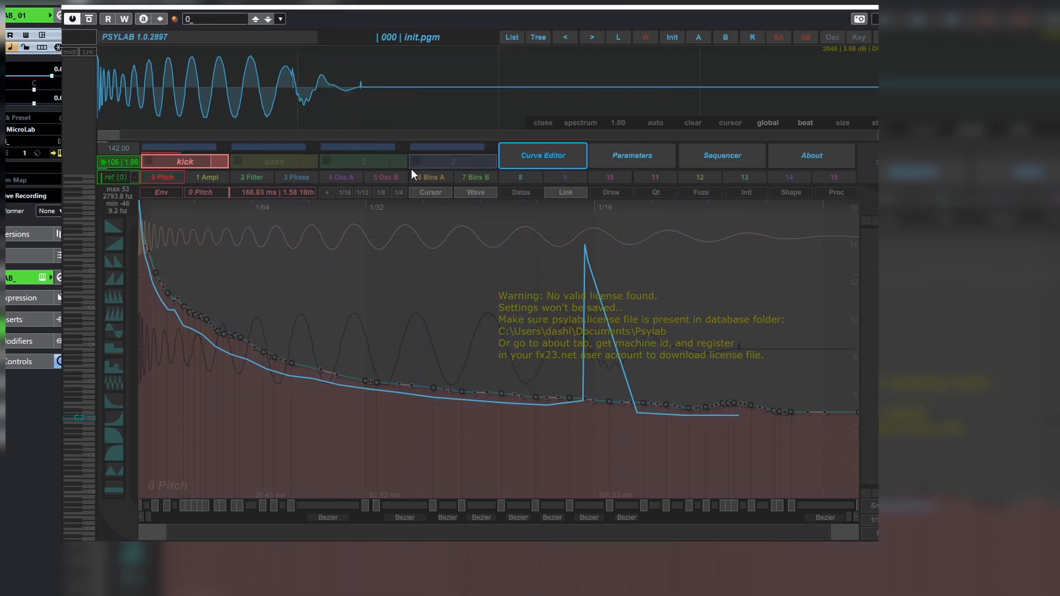
Convert the new guides to very hi bezier curves, check the amplitude curve and switch off the reference sound
left_click(133, 176)
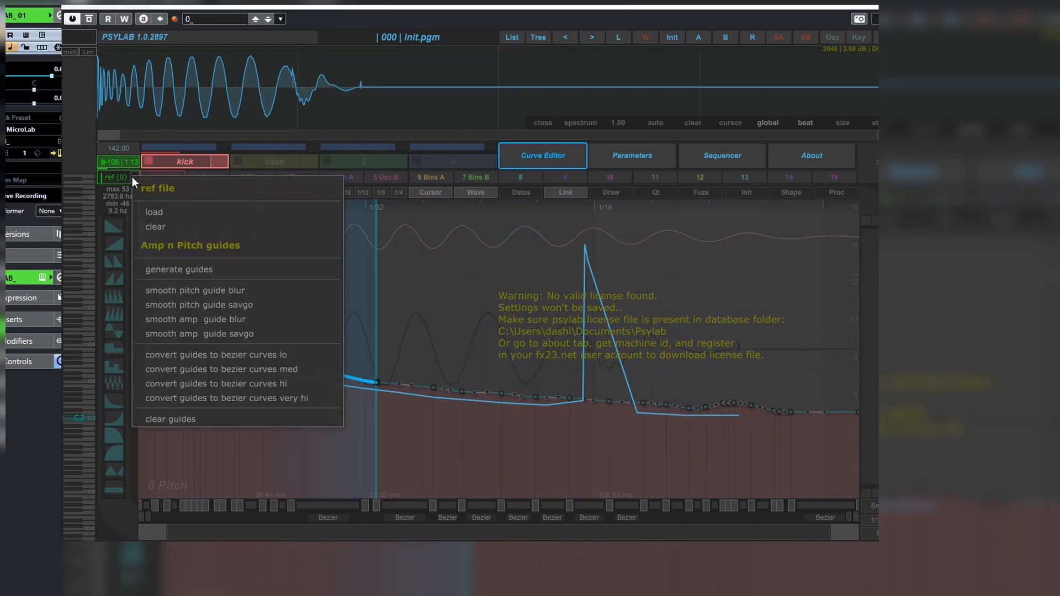
left_click(276, 403)
left_click(206, 178)
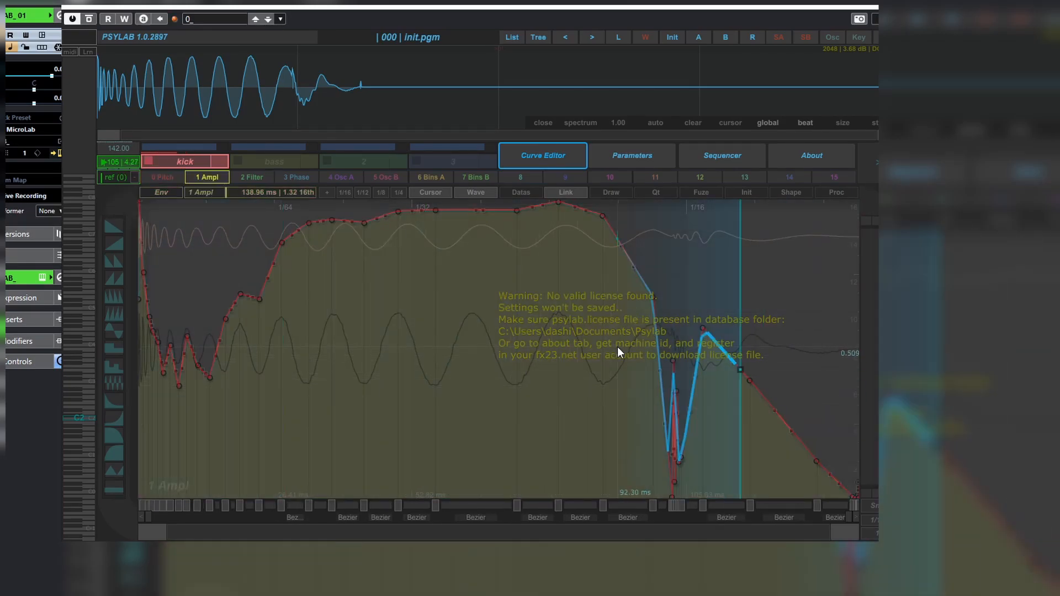
left_click(109, 174)
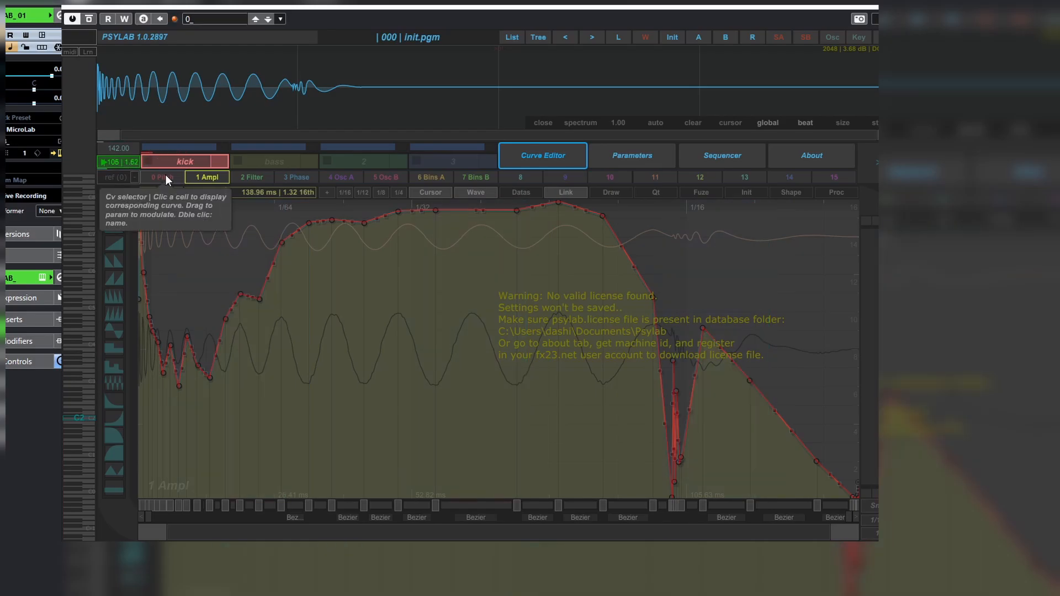
Remove the spike from the kick's pitch curve just before the 1/16 mark
left_click(164, 175)
scroll(453, 320, "up", 5)
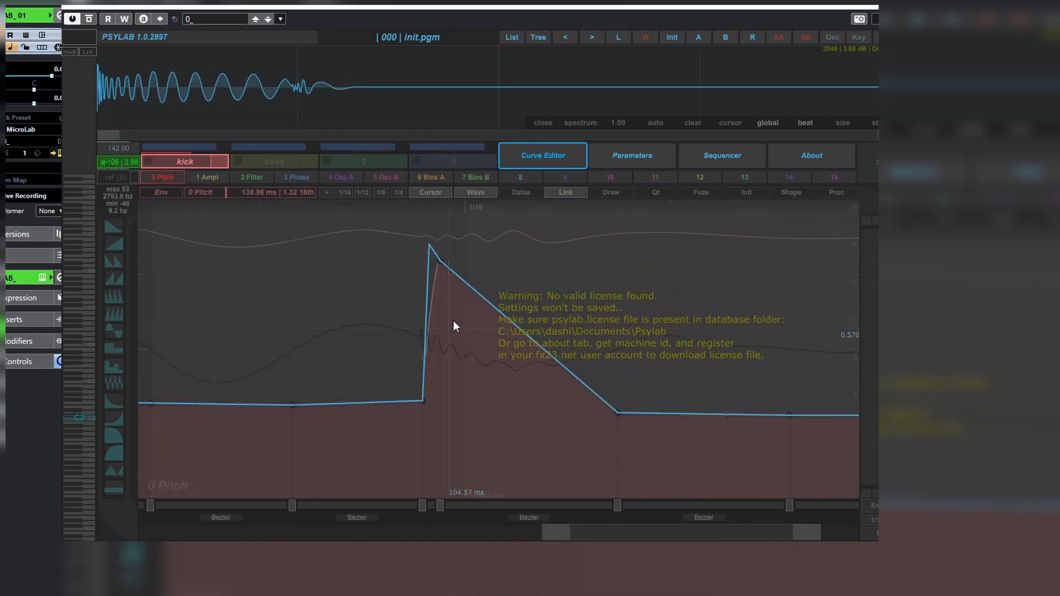
scroll(770, 412, "down", 5)
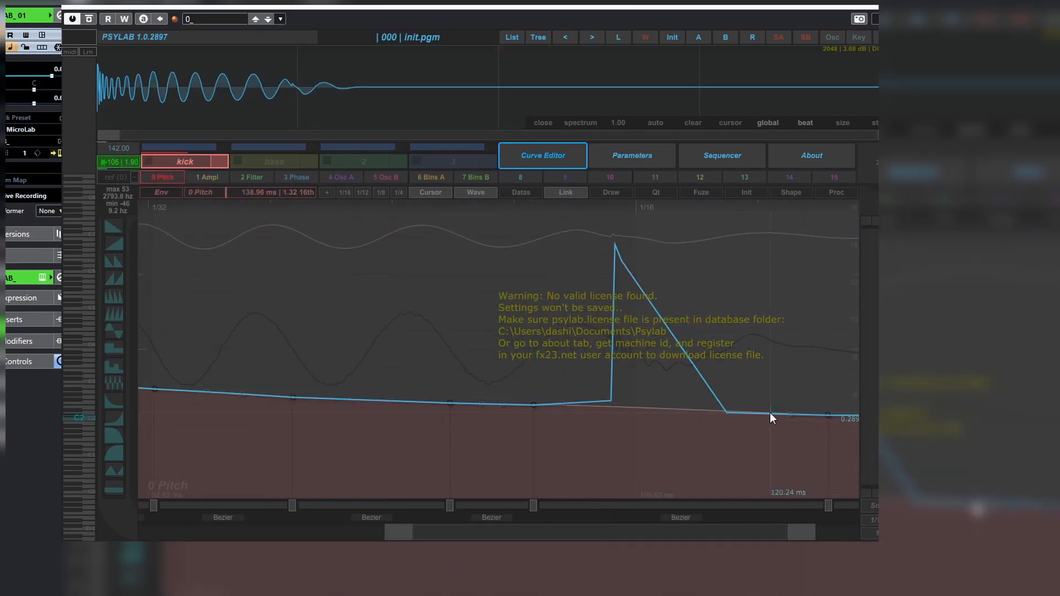
Smooth out the deep dips in the kick's amplitude curve near the 1/16 mark
left_click(209, 176)
mouse_move(611, 496)
left_mouse_down()
mouse_move(648, 446)
mouse_move(623, 435)
left_mouse_up()
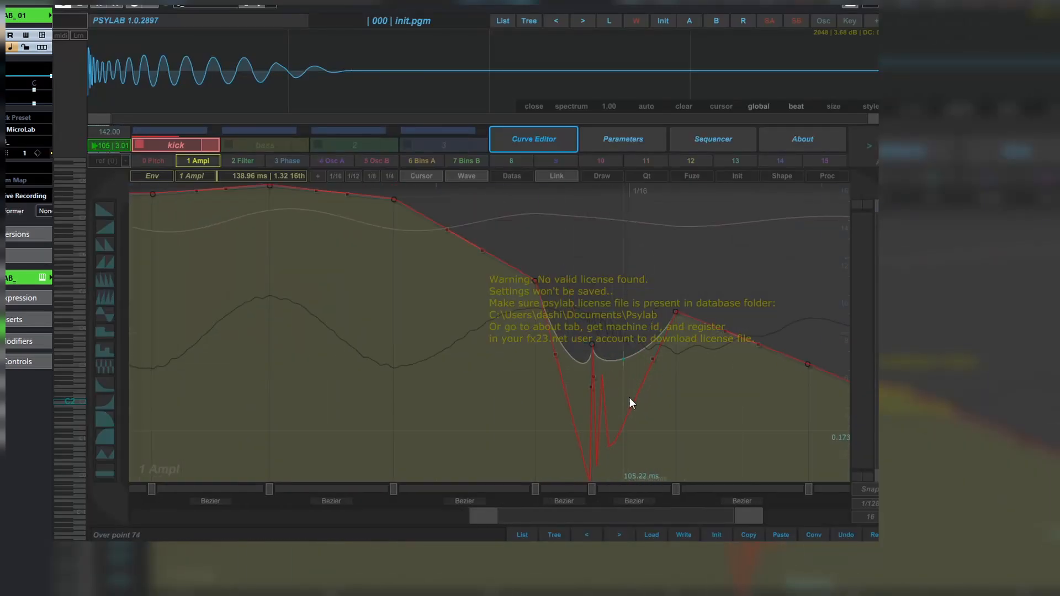
left_click_drag(630, 397, 378, 321)
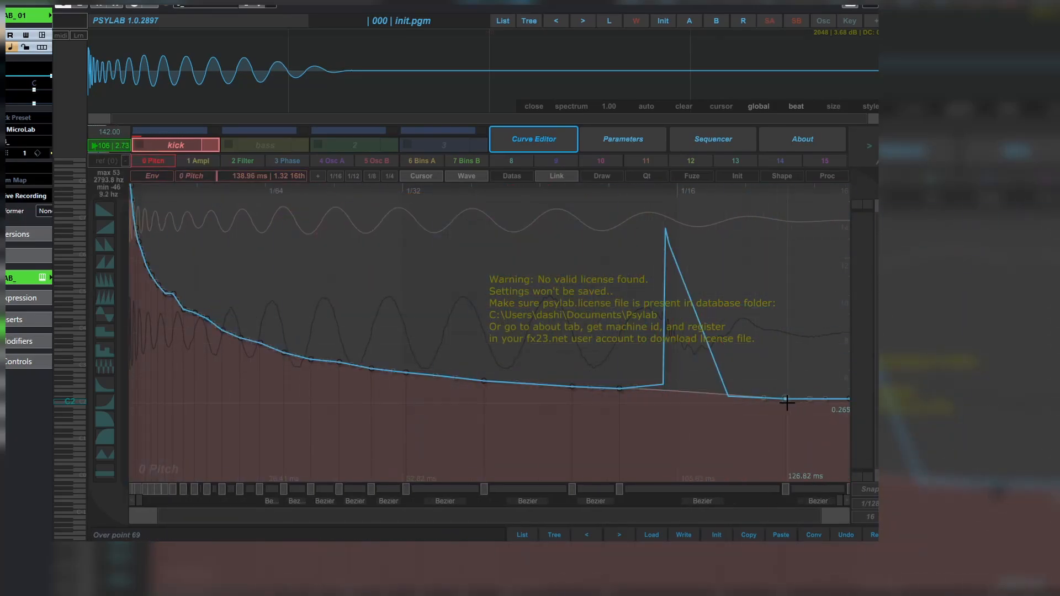
Bend the tail of the kick's pitch curve down to its minimum and play the project
left_click_drag(788, 403, 684, 326)
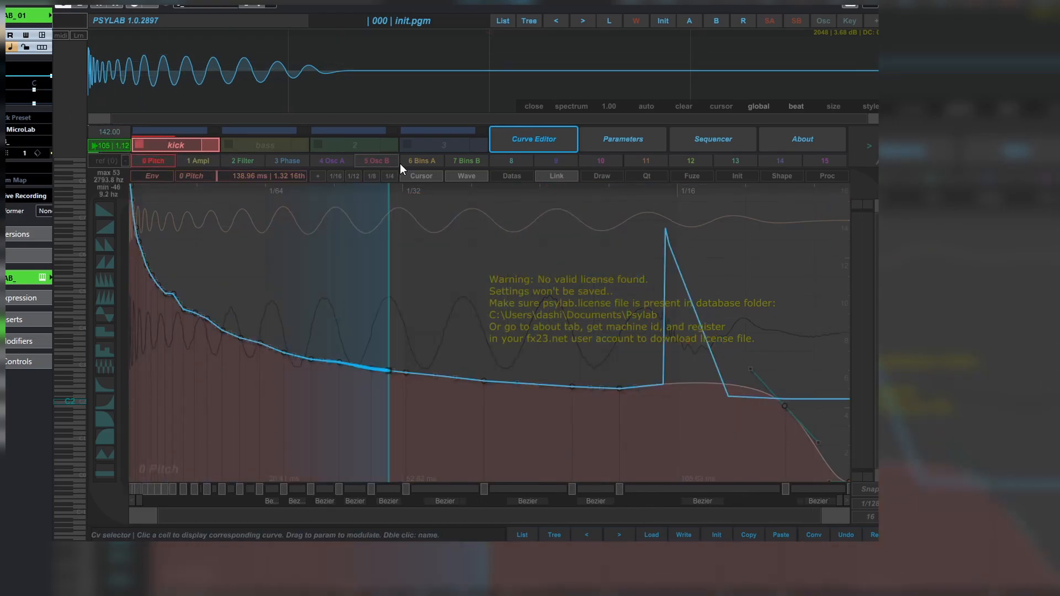
left_click(622, 138)
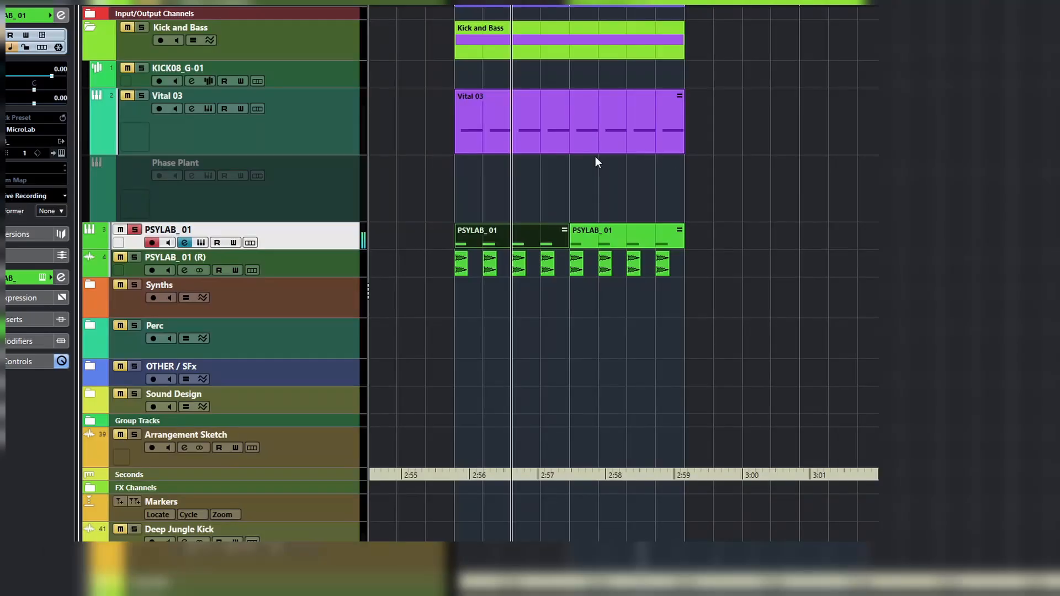
key("space")
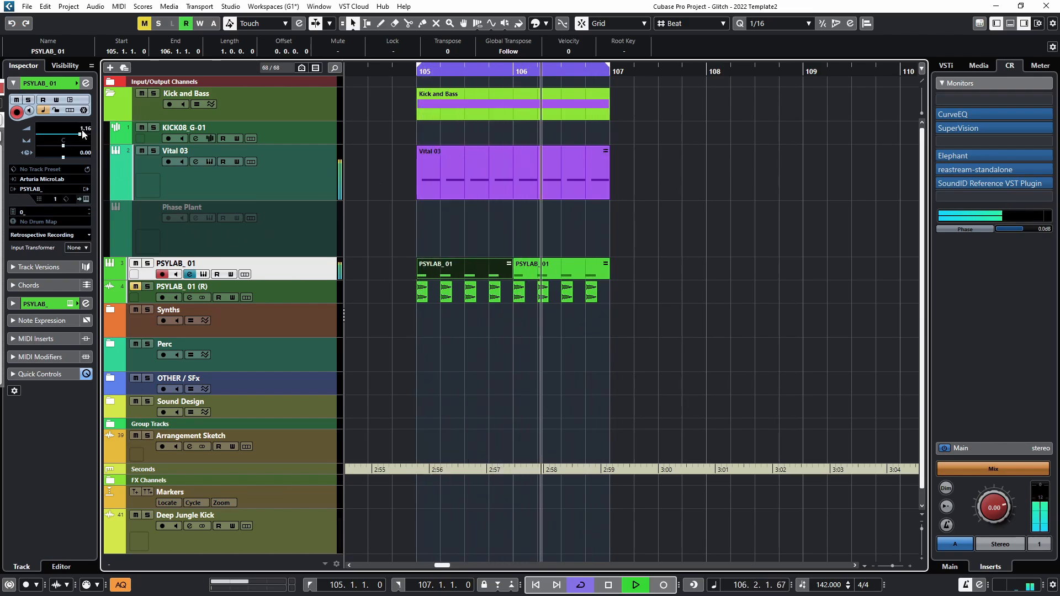
Copy the rendered kick clips on both PSYLAB_01 (R) tracks to bar 109
scroll(83, 131, "up", 2)
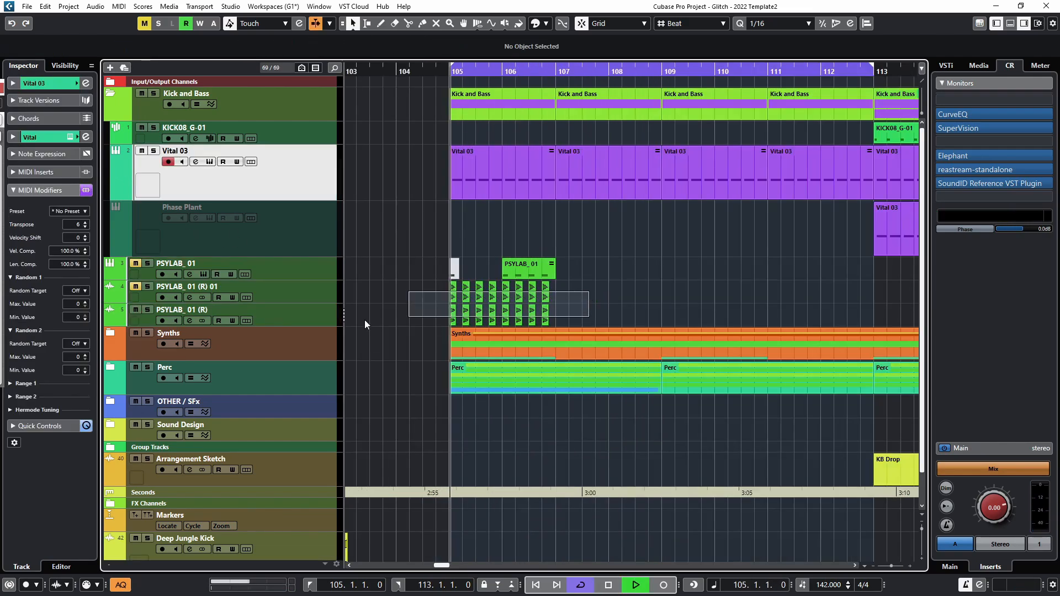
left_click_drag(364, 319, 396, 310)
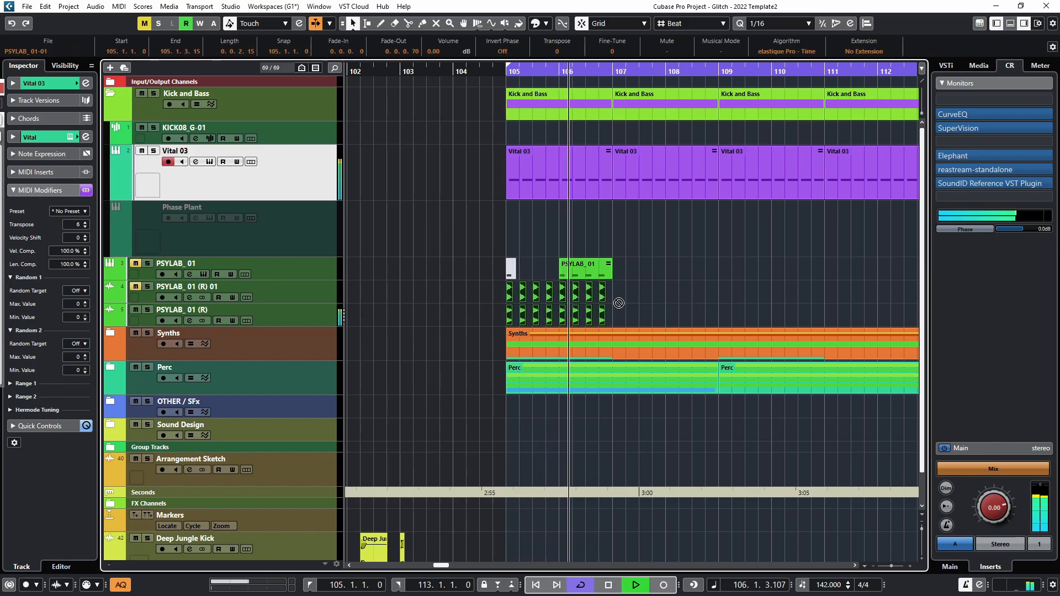
left_click_drag(770, 285, 723, 306)
key("g")
key("g")
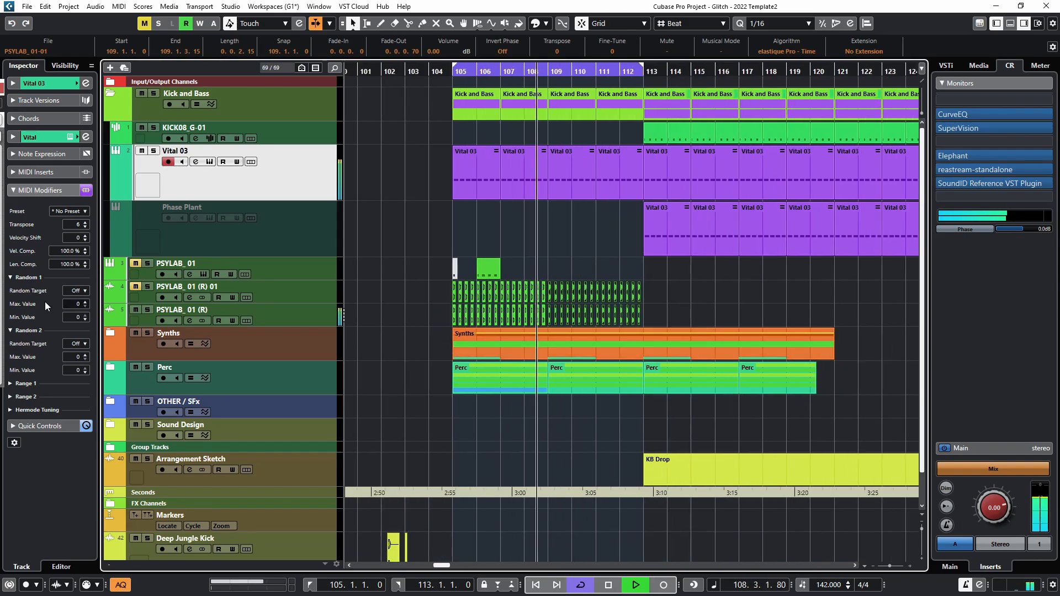
Mute the PSYLAB_01 (R) track and rename it Deep Jungle
left_click(136, 310)
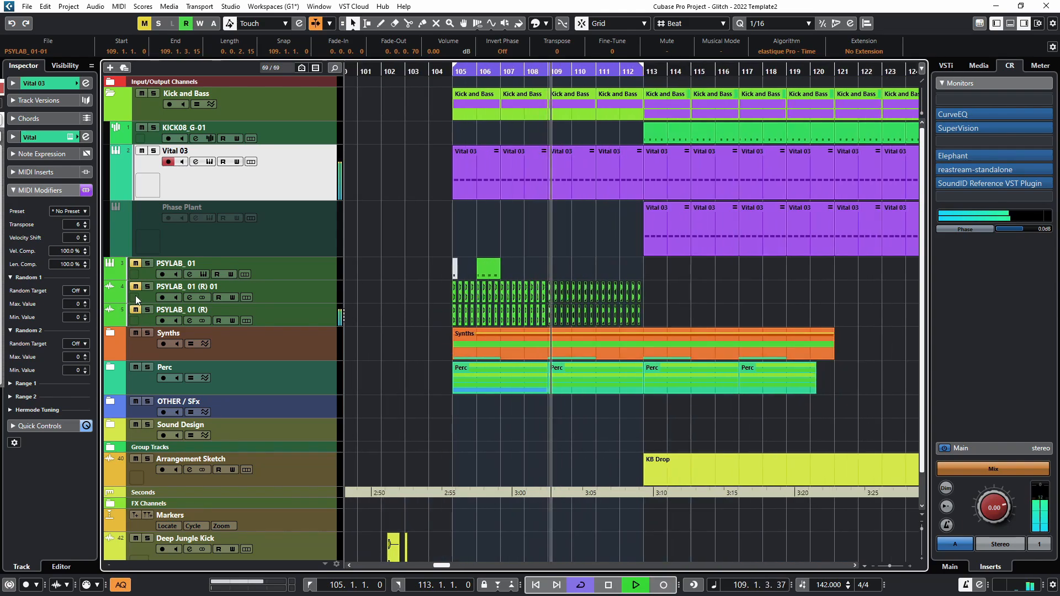
double_click(195, 306)
type("De")
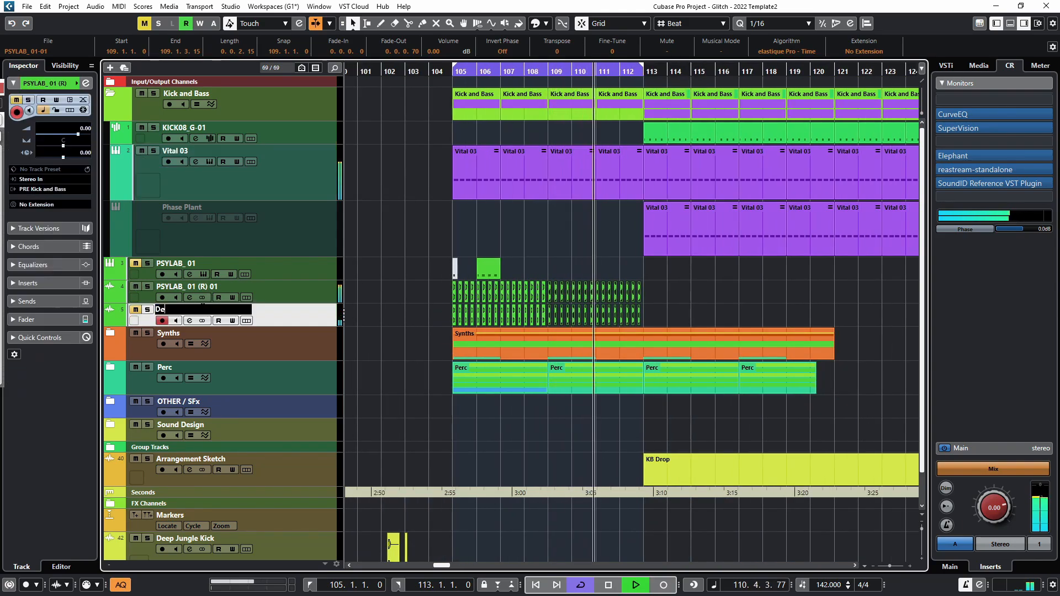
type("ep Jungle")
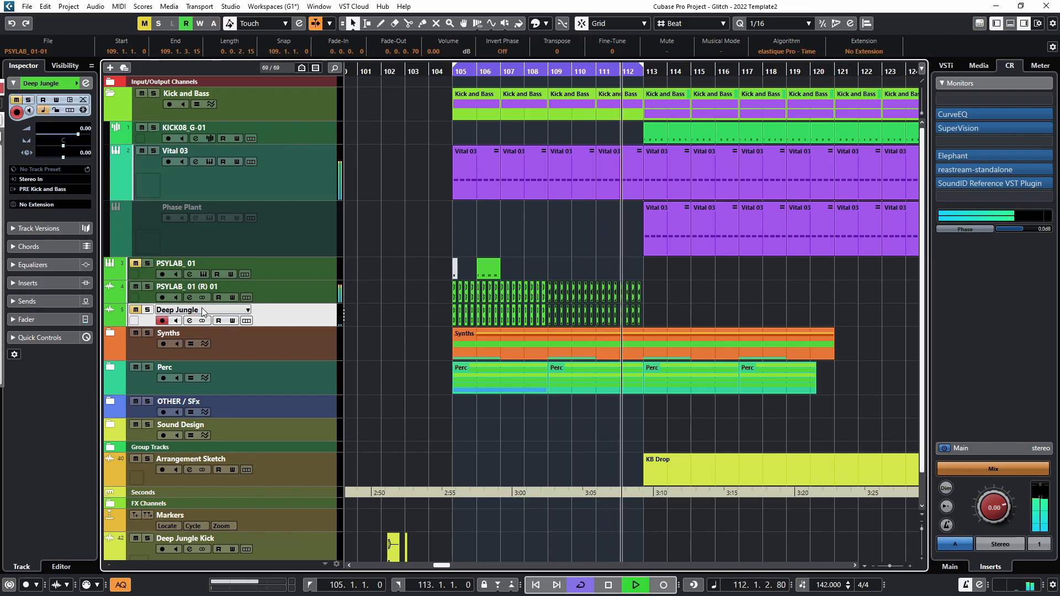
key("Return")
Rename the PSYLAB_01 (R) 01 track as Wibblefish\
double_click(194, 286)
type("Wi")
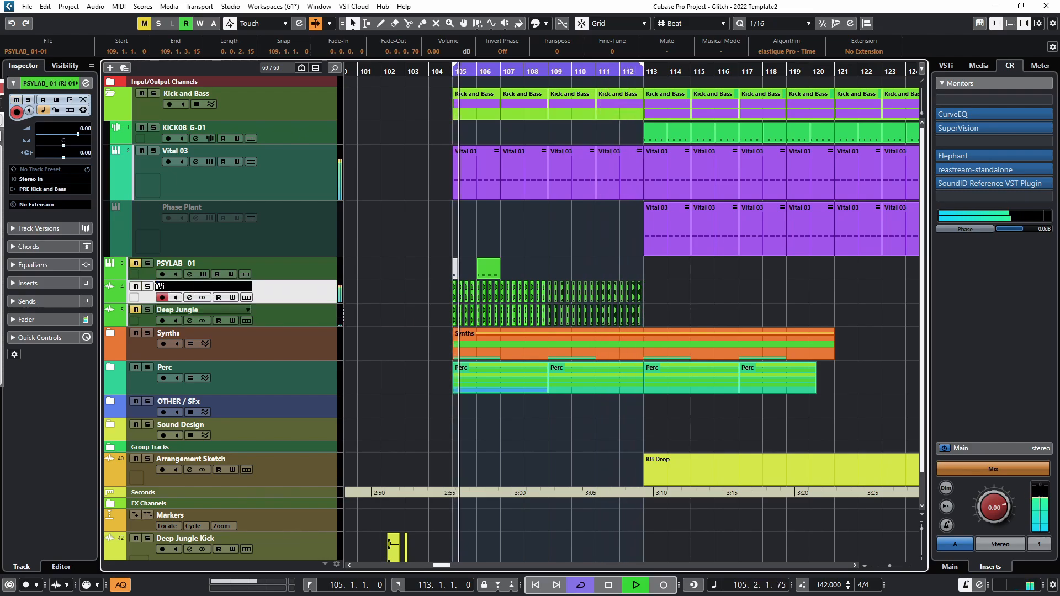
type("bblefish\\")
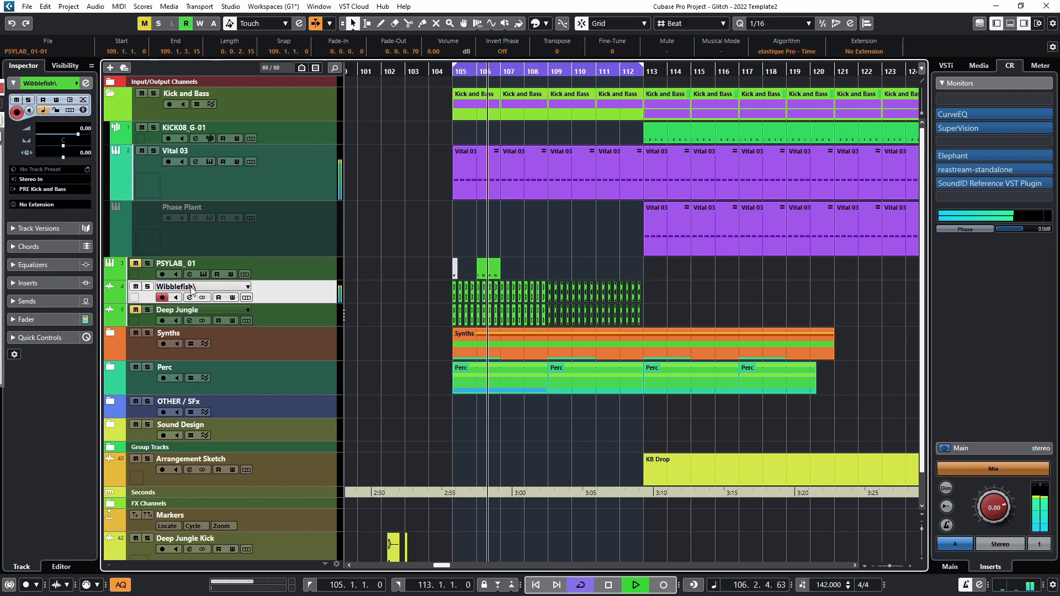
key("Return")
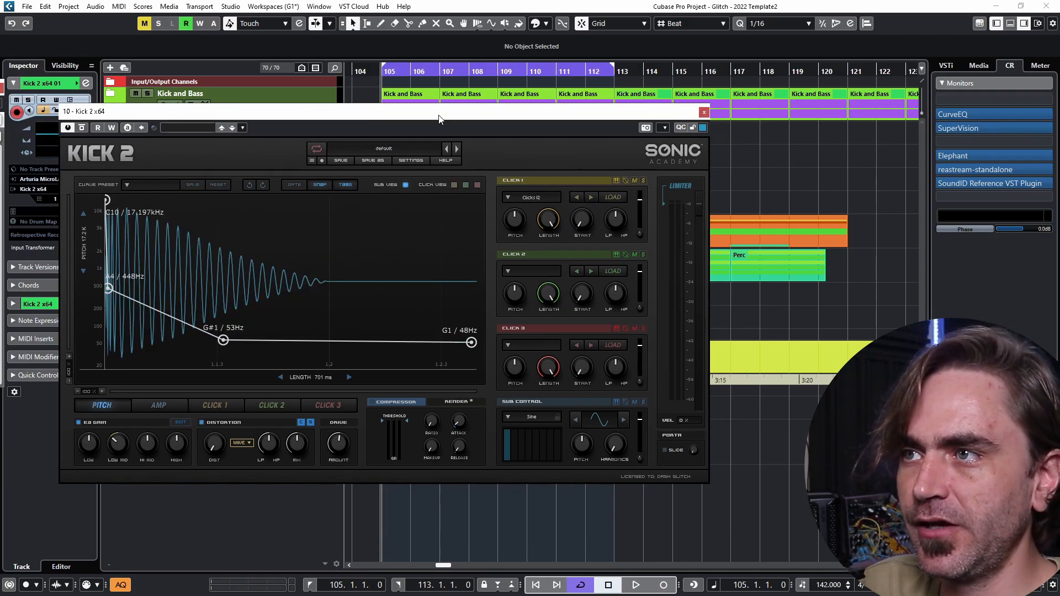
Display only click 1's waveform in Kick 2 and solo its track at a volume of -1.67
left_click(405, 185)
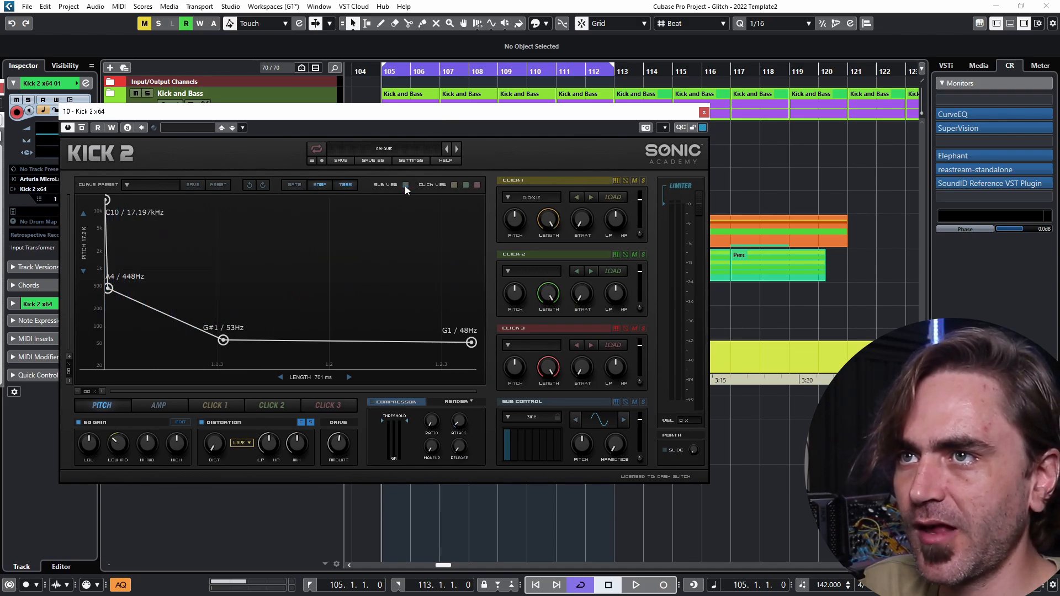
left_click(454, 185)
left_click(76, 134)
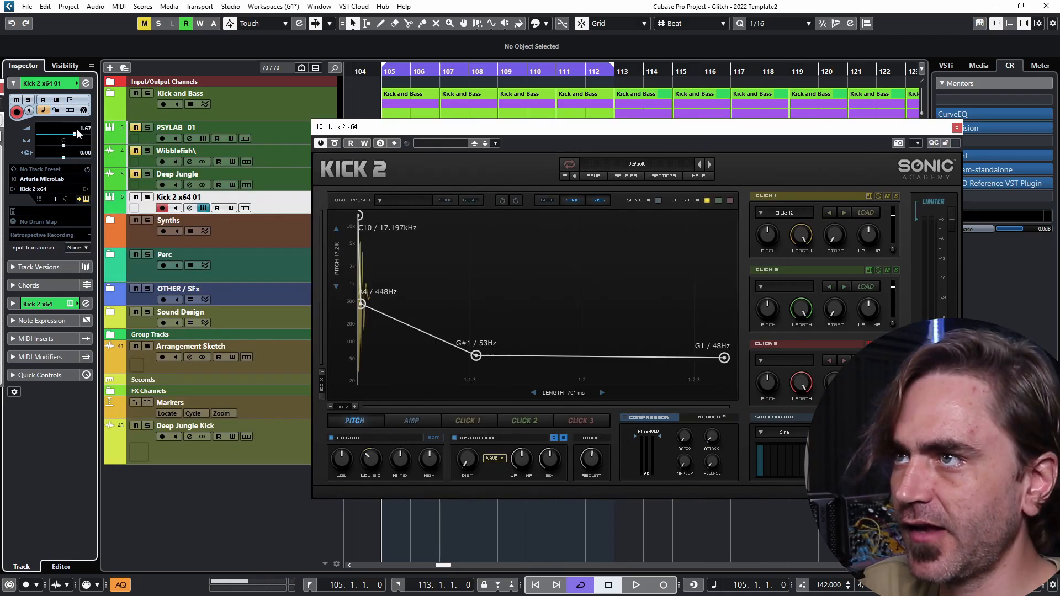
left_click(147, 197)
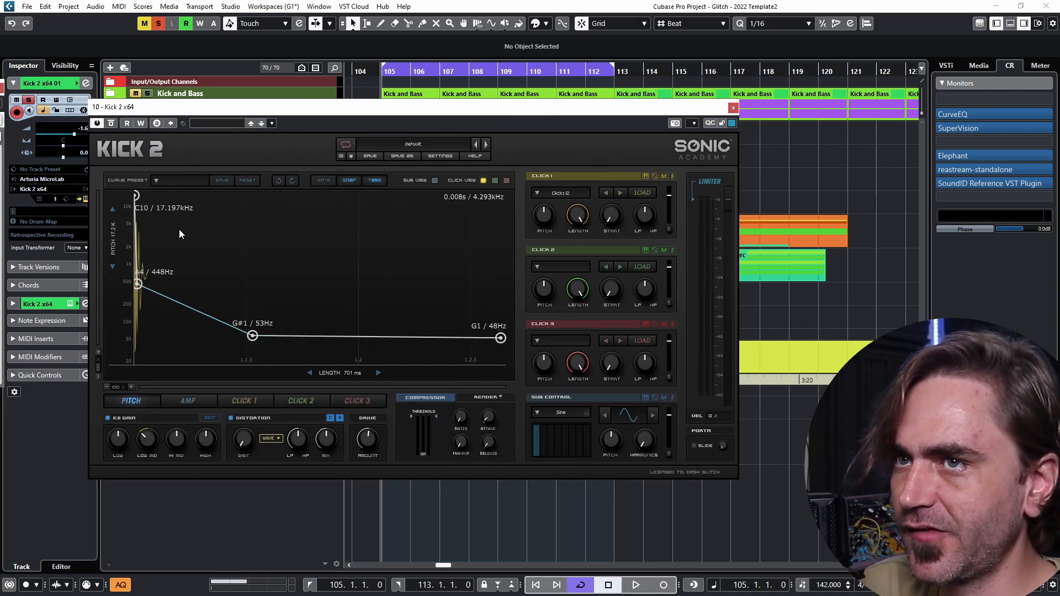
Mute clicks 2 and 3 in Kick 2 and load the Wibblefish sample into click 1
left_click_drag(670, 267, 674, 316)
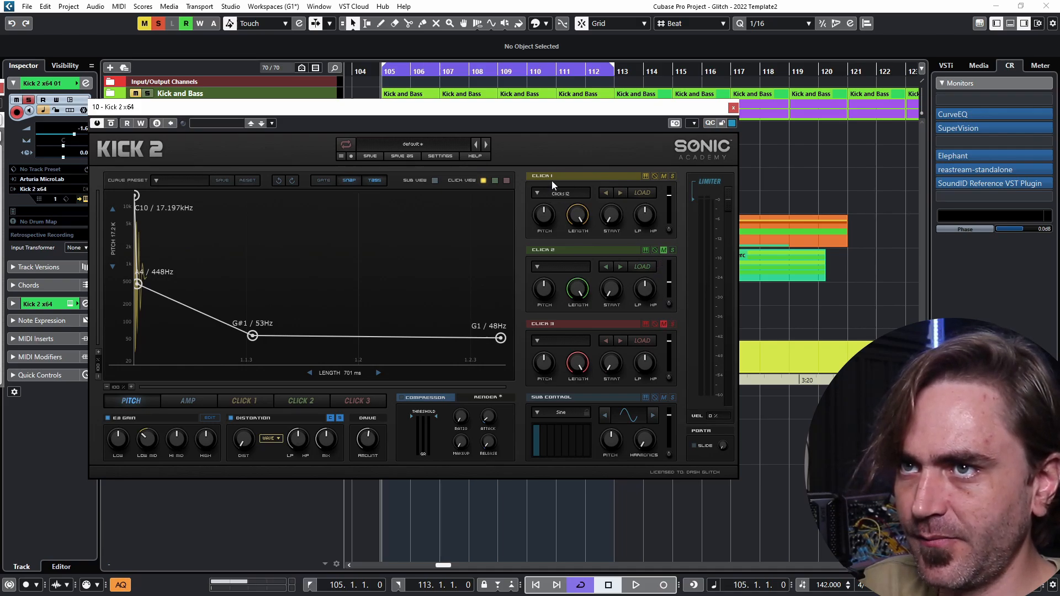
left_click(563, 194)
left_click(605, 169)
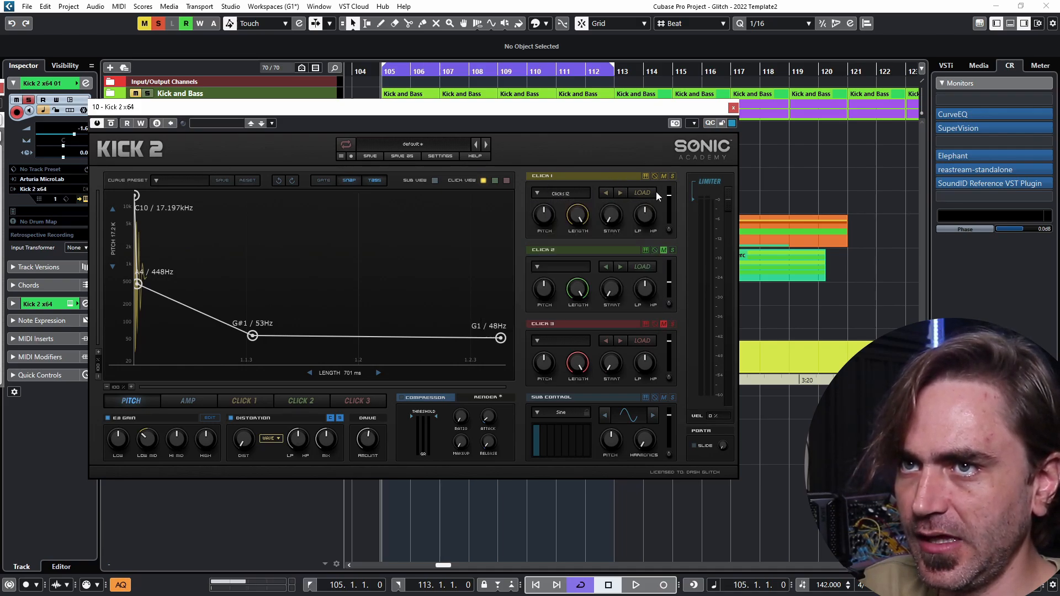
left_click(641, 191)
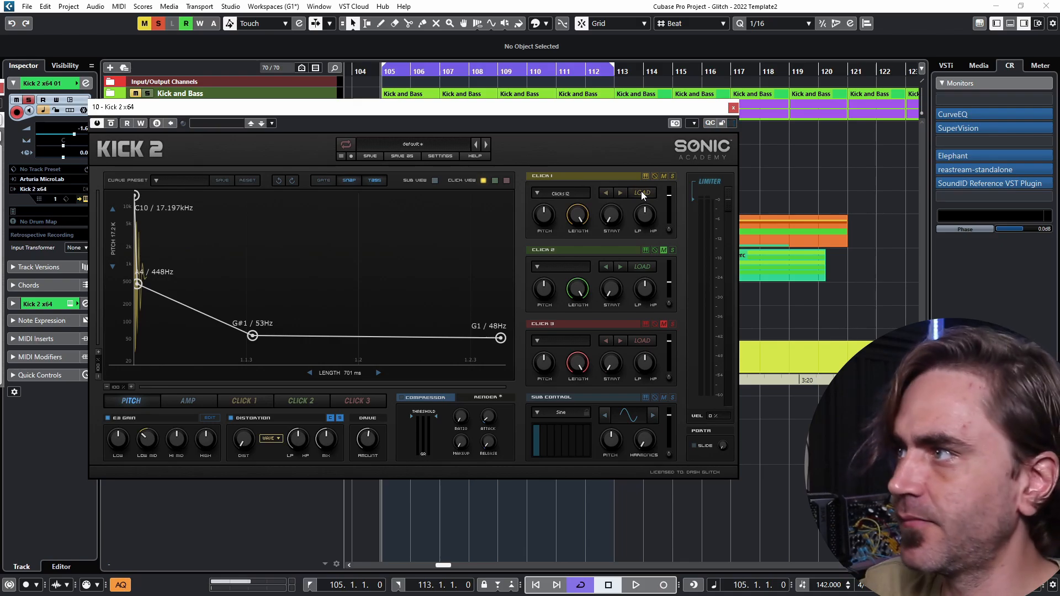
left_click(376, 369)
Set the kick's length to 137 ms and show the sub waveform over the sample
left_click_drag(342, 375, 301, 373)
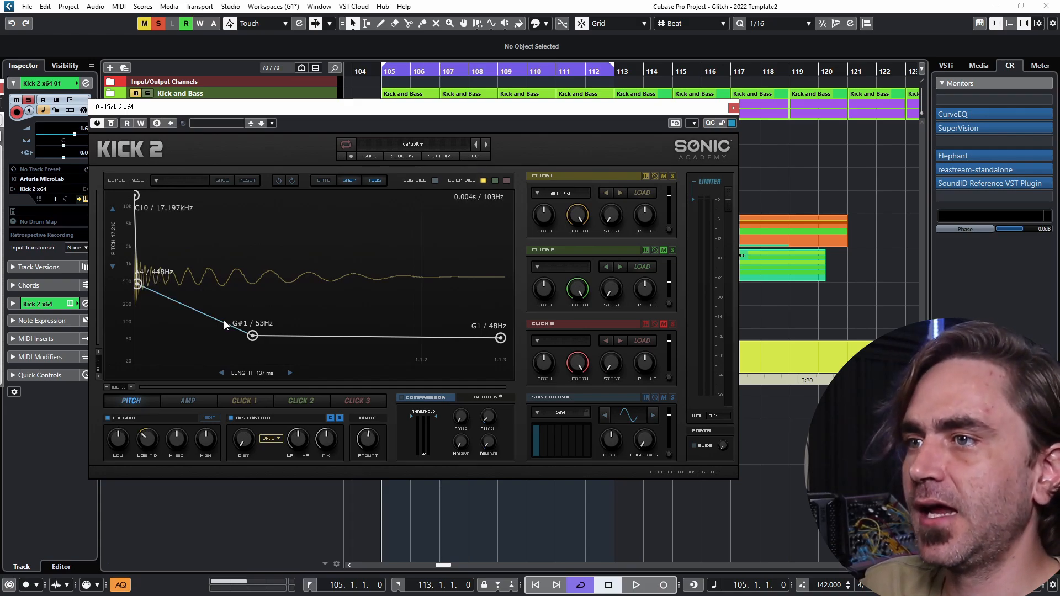
left_click(435, 181)
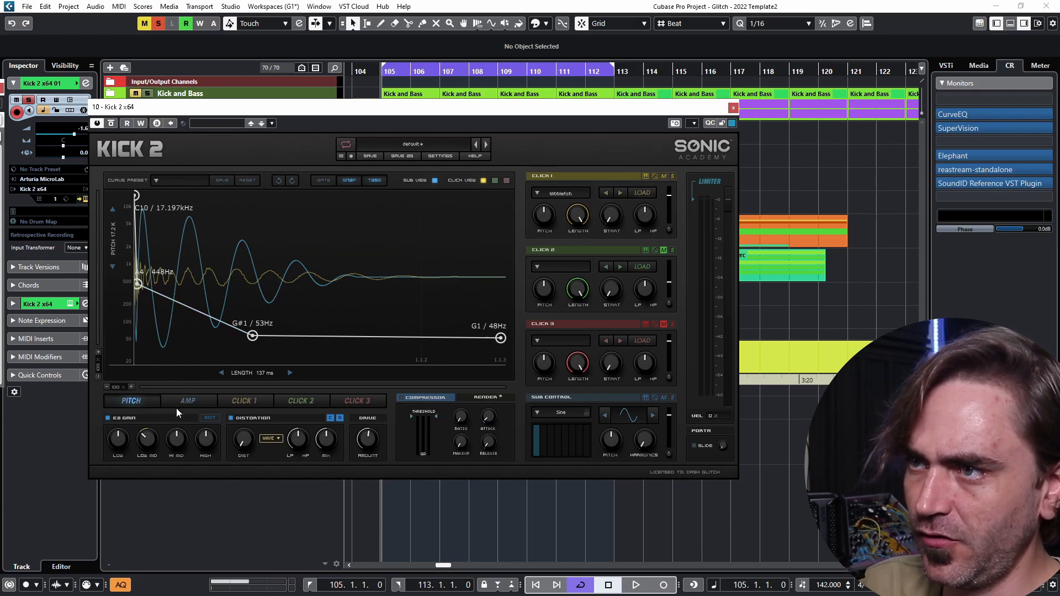
Set the kick's length to 148 ms while viewing click 1's waveform on its own
left_click(245, 397)
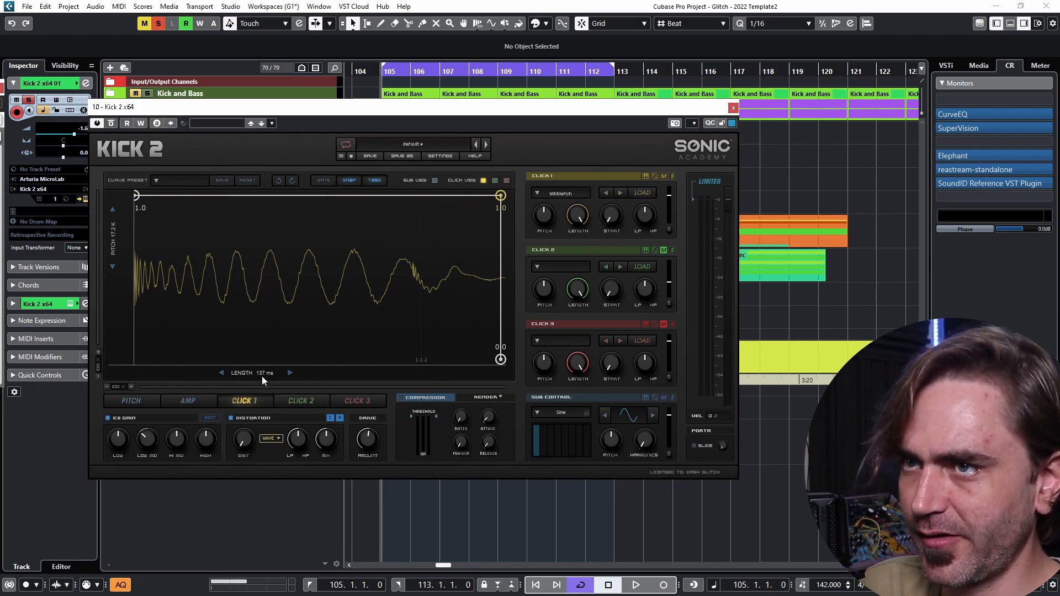
mouse_move(261, 376)
left_mouse_down()
mouse_move(262, 365)
mouse_move(262, 379)
left_mouse_up()
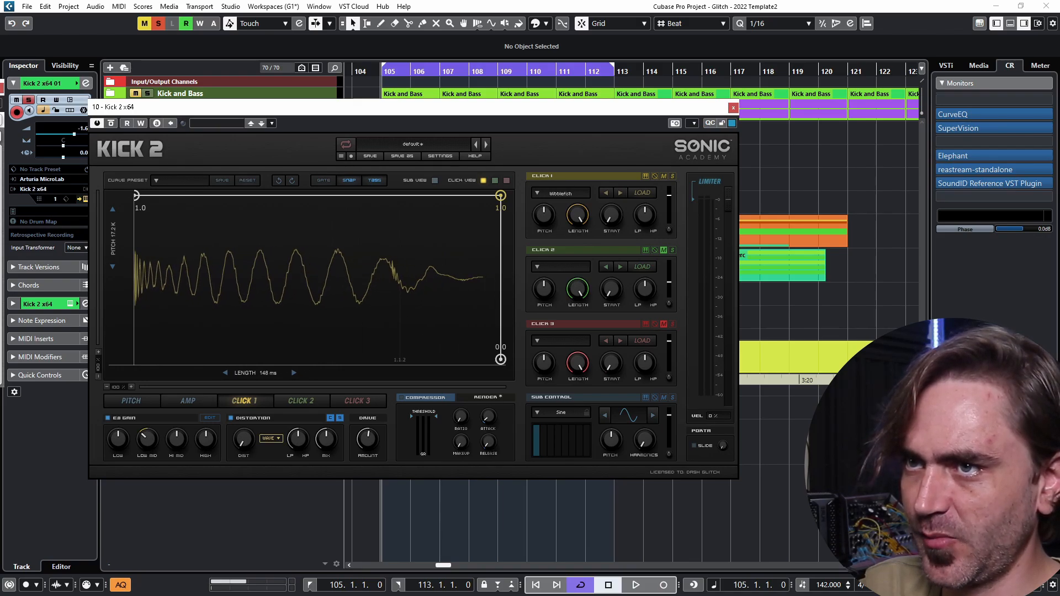
Raise the amp envelope's start point to 1.0 and delete all its intermediate points, leaving a straight decay to 0.0
left_click(211, 400)
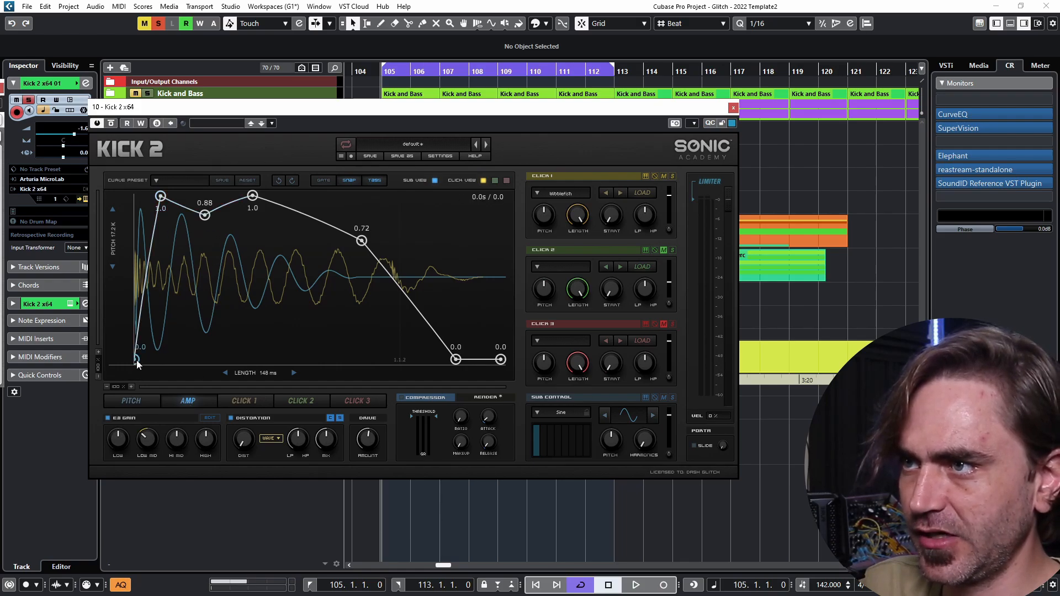
left_click_drag(138, 361, 137, 196)
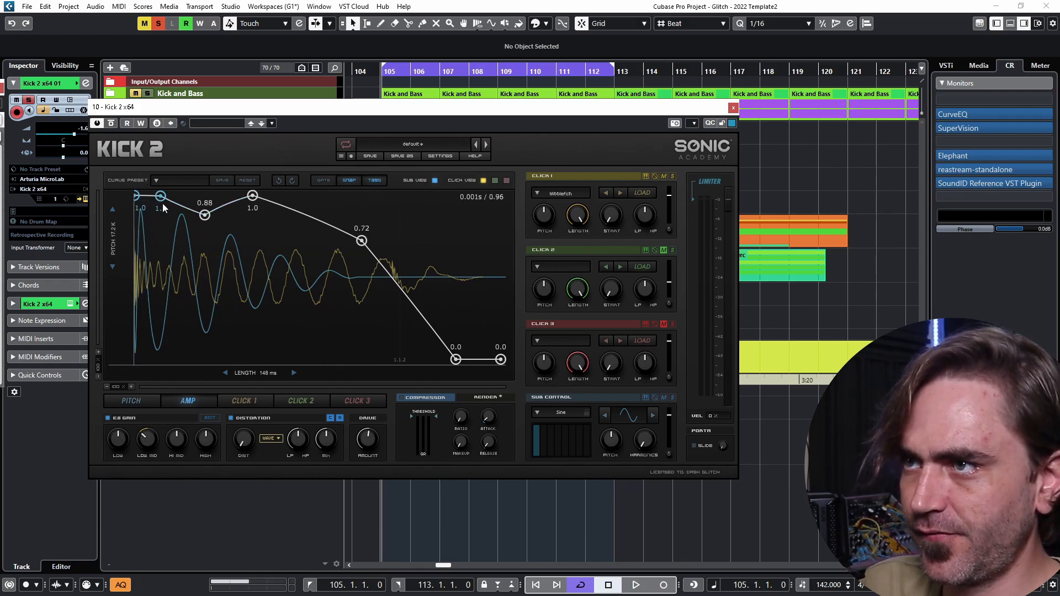
double_click(160, 196)
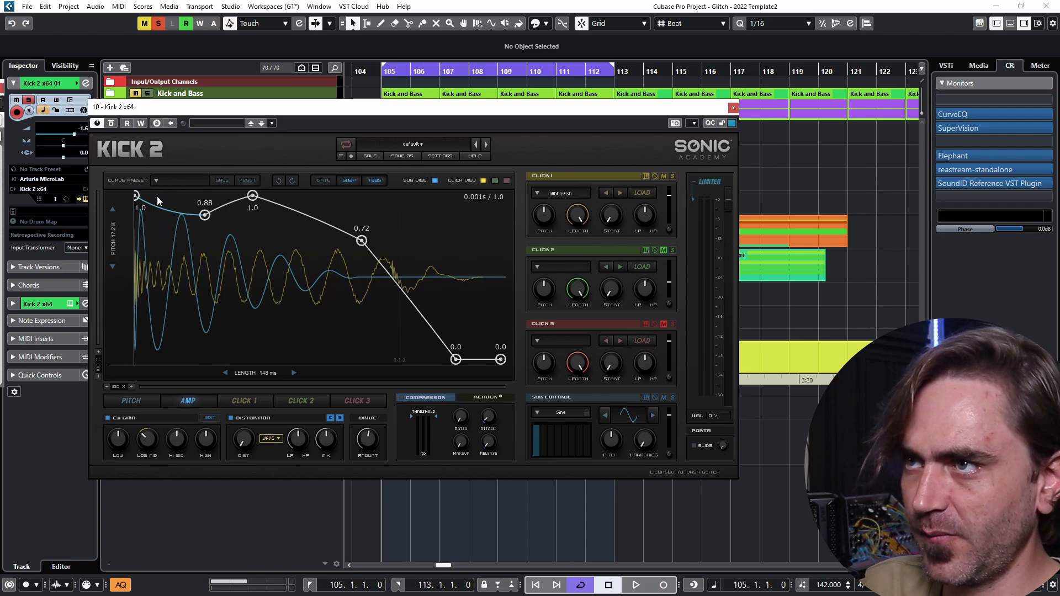
double_click(204, 215)
double_click(253, 196)
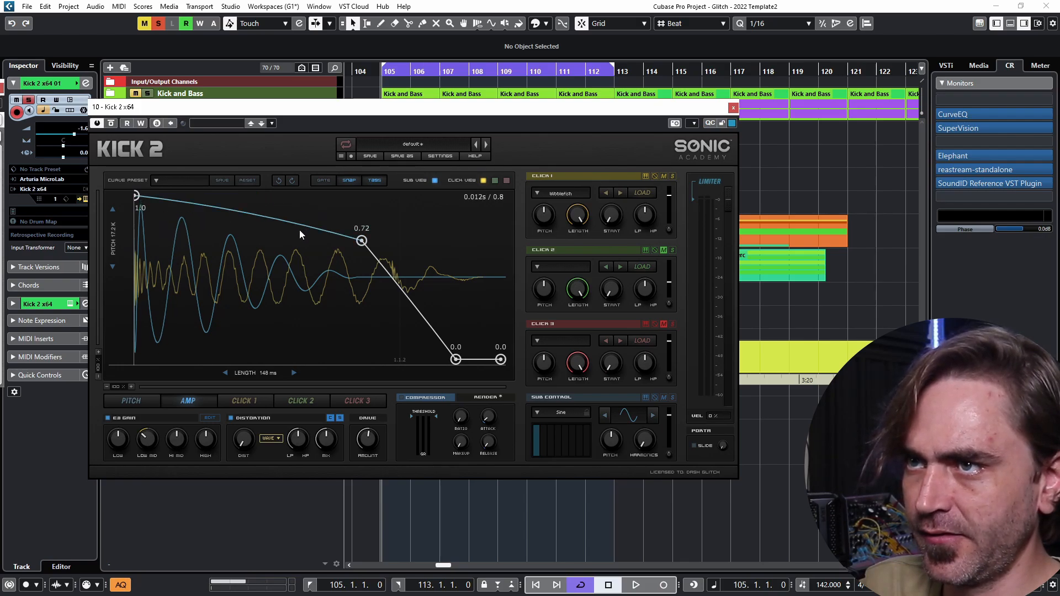
double_click(362, 241)
double_click(456, 361)
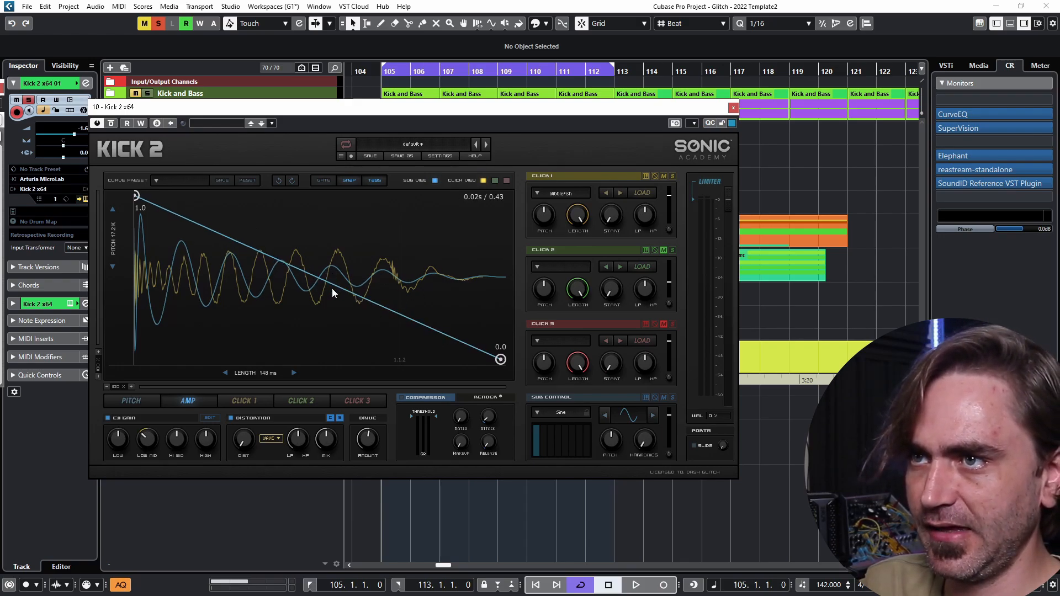
Add two amp envelope points, a dip at 0.0 and a peak at 1.0 after it, and bow the curves between them
double_click(333, 288)
left_click_drag(333, 288, 364, 226)
double_click(360, 303)
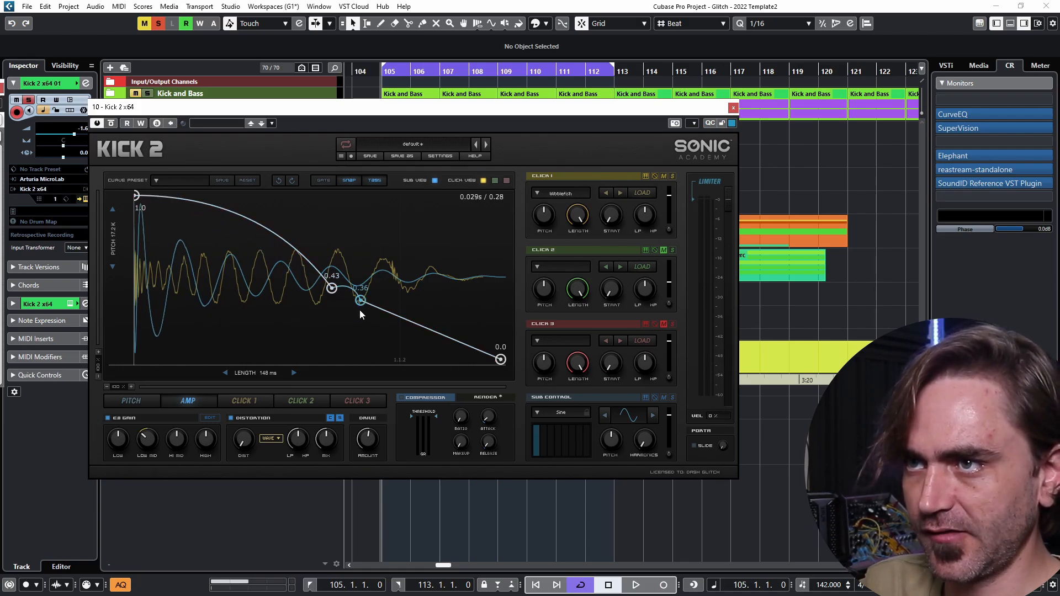
left_click_drag(360, 303, 412, 242)
left_click_drag(332, 288, 311, 386)
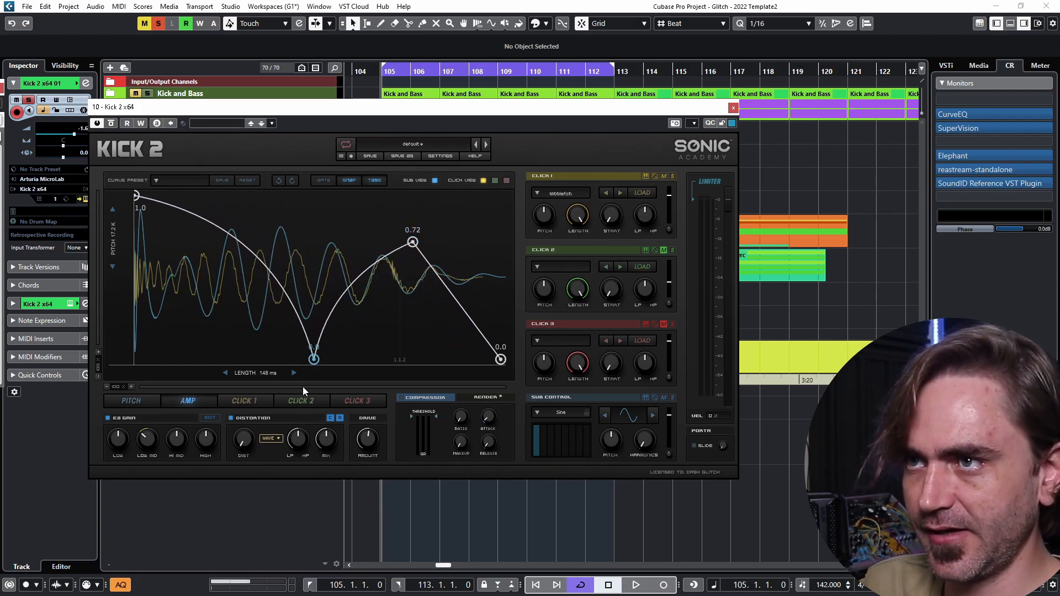
left_click_drag(287, 290, 299, 272)
left_click_drag(412, 242, 438, 189)
left_click_drag(336, 301, 317, 301)
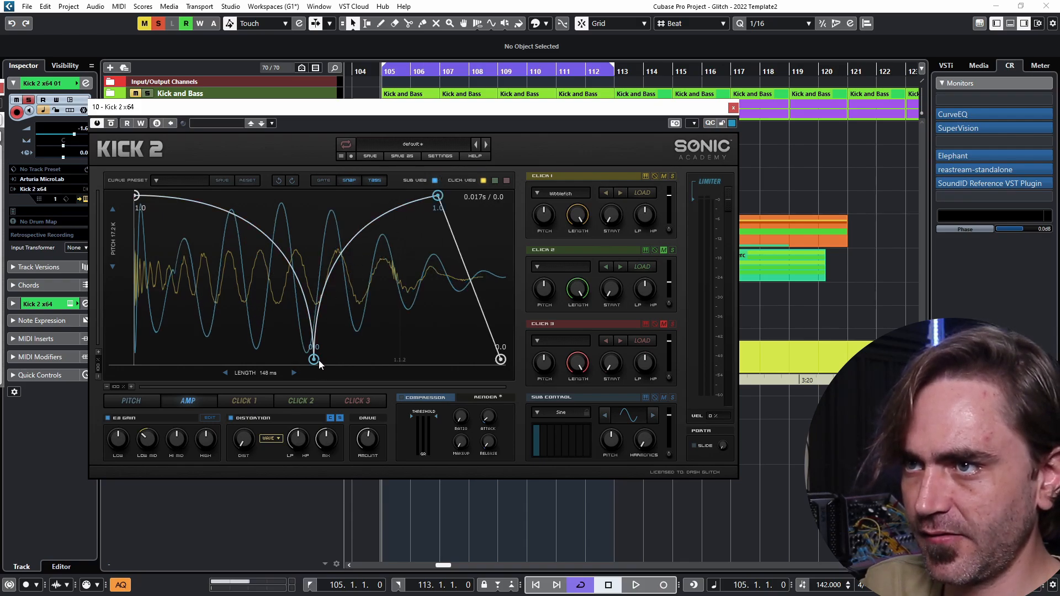
Lower the amp envelope's second peak to 0.65 and move the dip earlier and higher, flattening the opening curve
left_click_drag(315, 363, 360, 360)
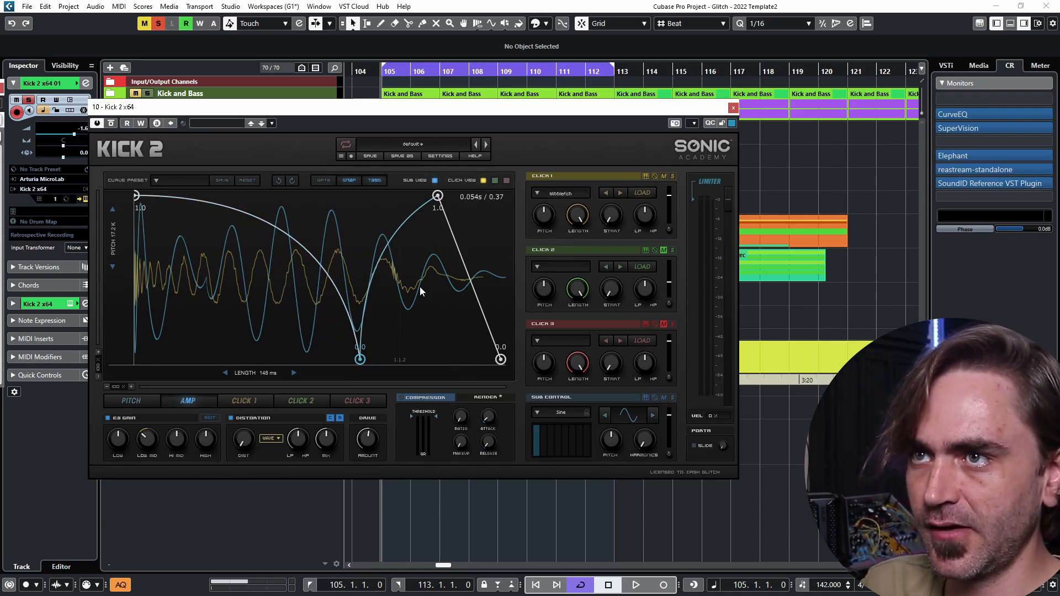
left_click_drag(438, 196, 457, 253)
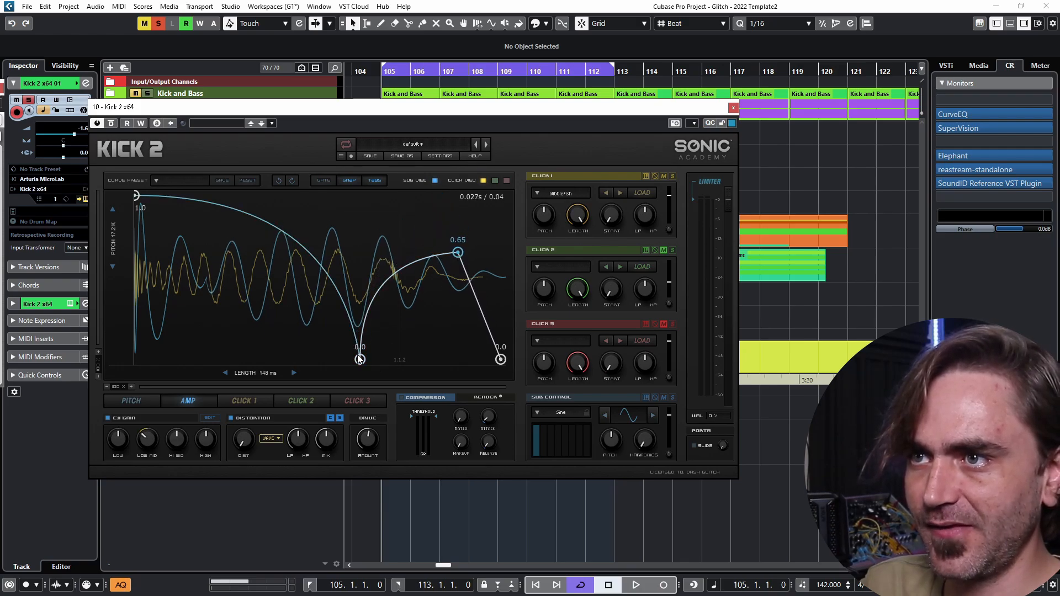
left_click_drag(361, 360, 294, 321)
left_click_drag(269, 241, 194, 265)
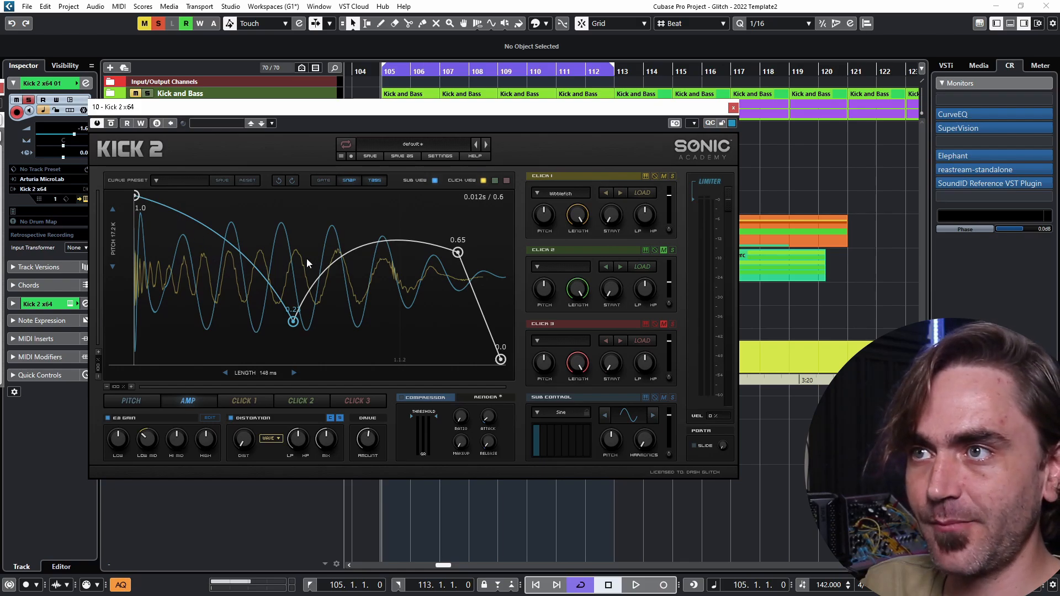
Set the amp envelope's dip to 0.08 with an upward-bowed opening decay and raise the second peak to 0.78
left_click_drag(251, 269, 262, 243)
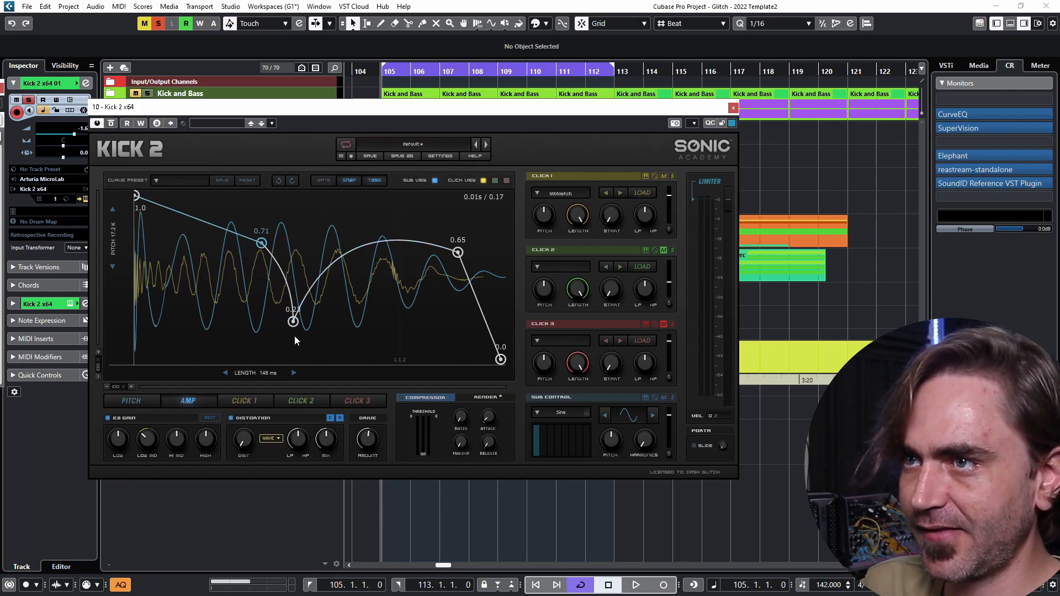
left_click_drag(293, 321, 322, 331)
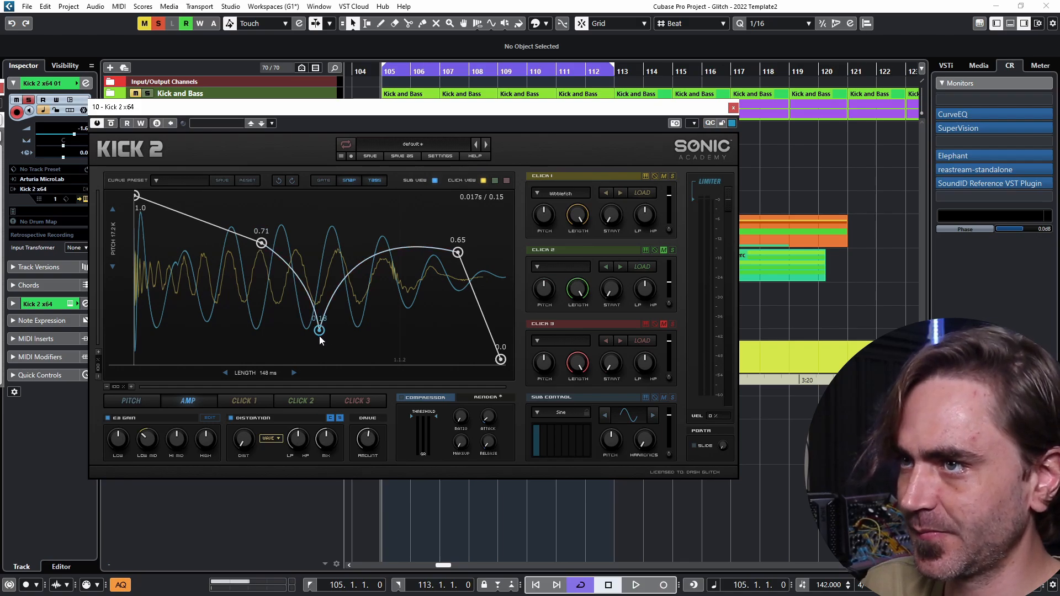
left_click_drag(319, 339, 275, 354)
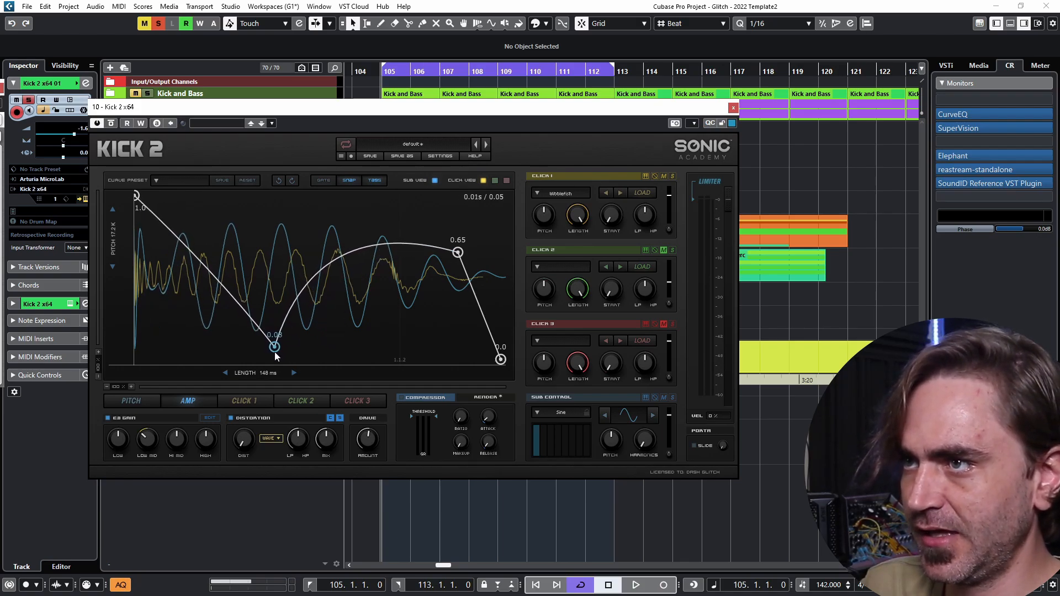
left_click_drag(234, 296, 243, 261)
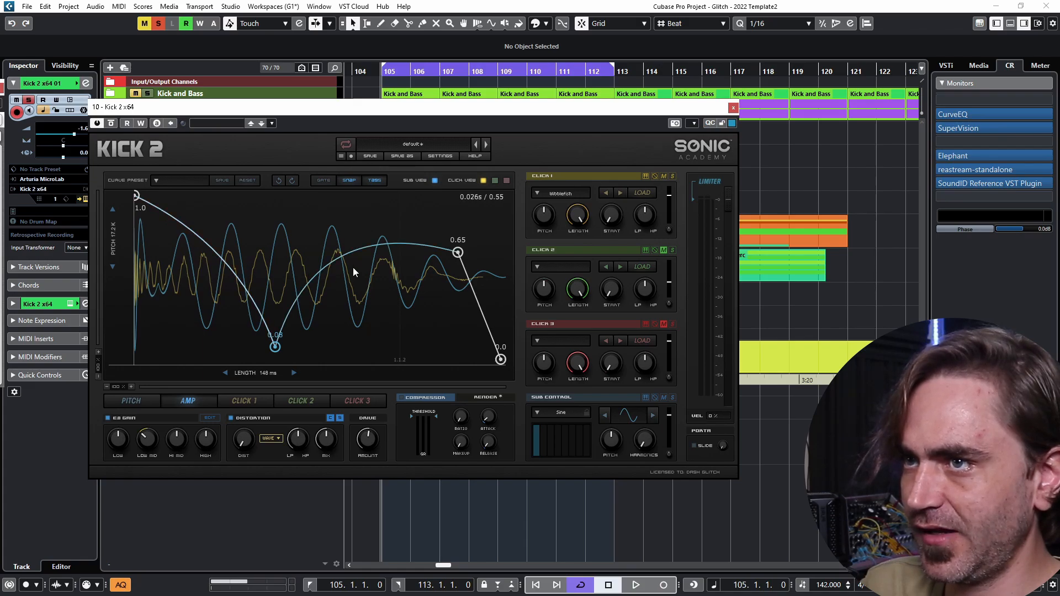
left_click_drag(458, 252, 454, 232)
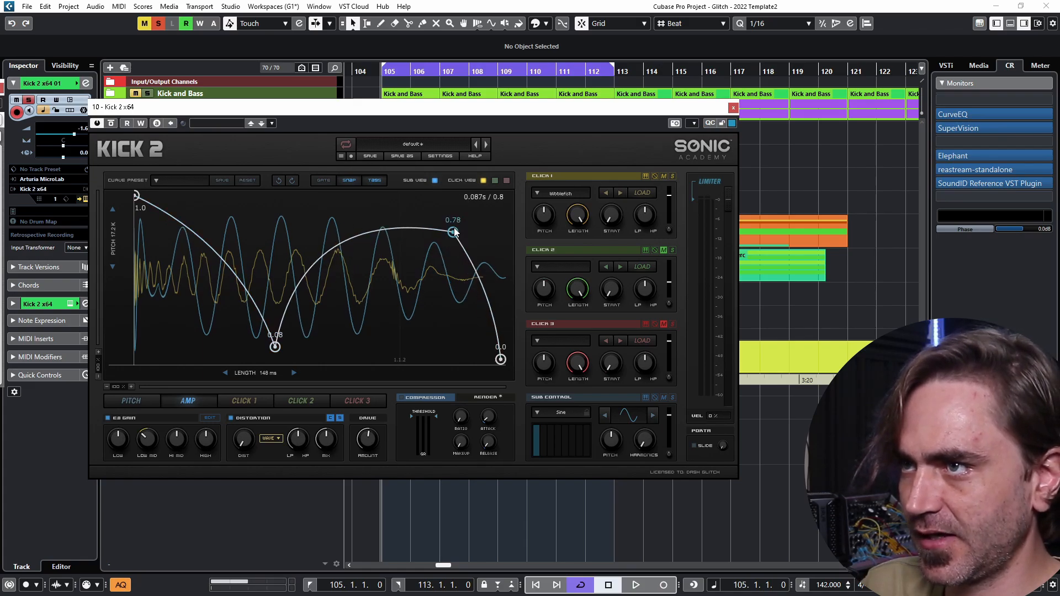
Reduce the pitch envelope to one middle point at about D#2 / 78 Hz and lower its start to about D#8 / 4.978 kHz
left_click(110, 401)
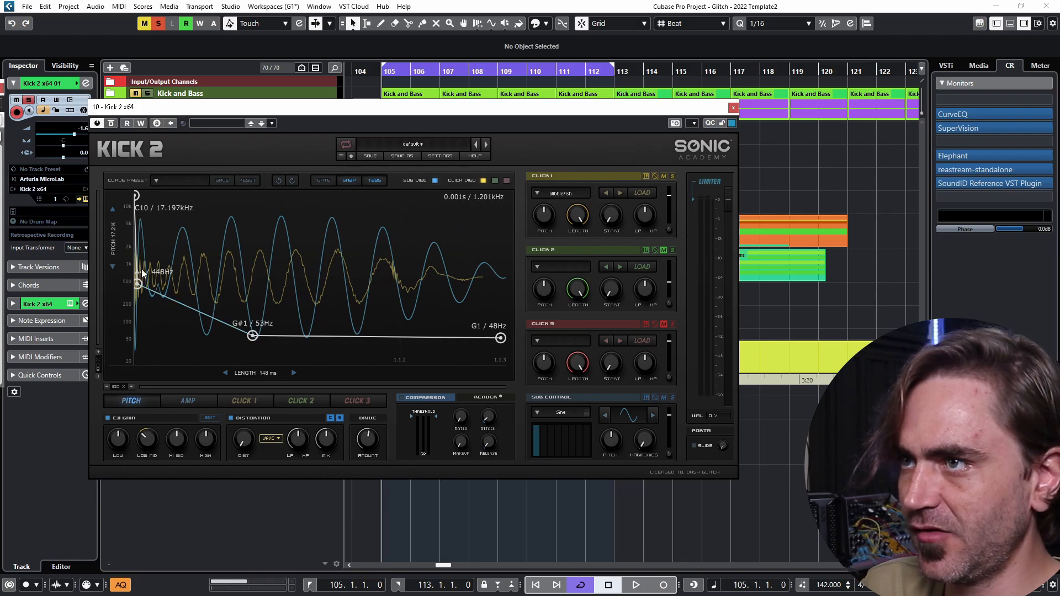
left_click_drag(137, 283, 168, 280)
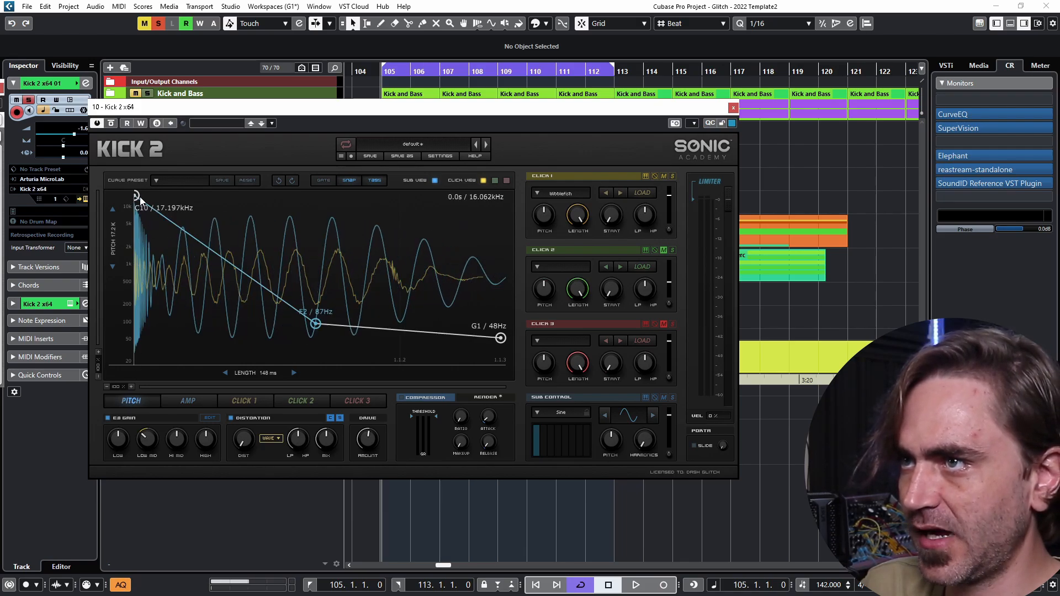
left_click_drag(136, 196, 123, 220)
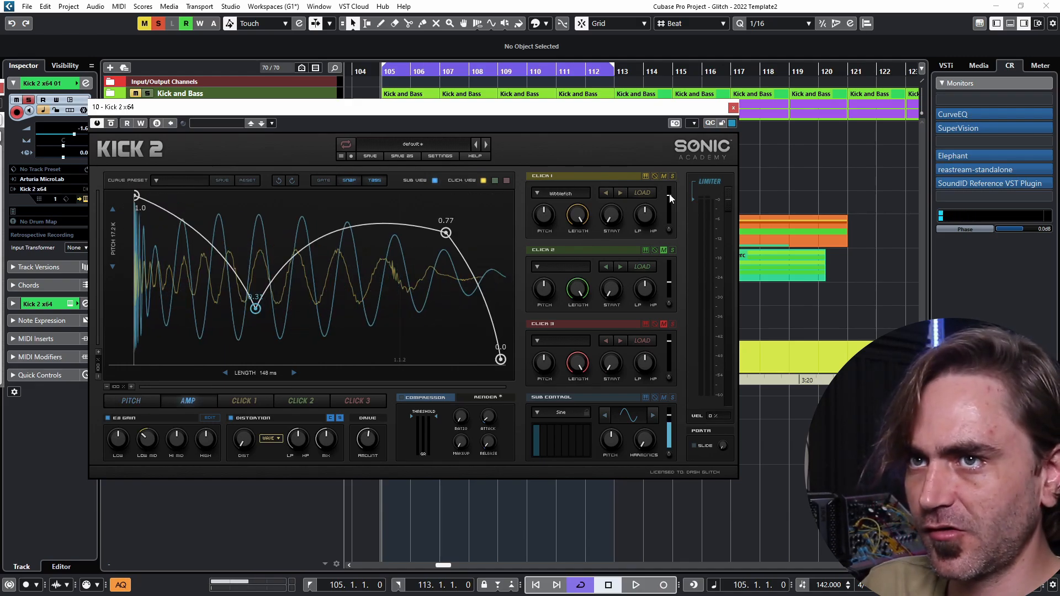
Turn click 1's volume all the way down and play the loop to hear the sub alone
mouse_move(670, 200)
left_click_drag(670, 196, 675, 263)
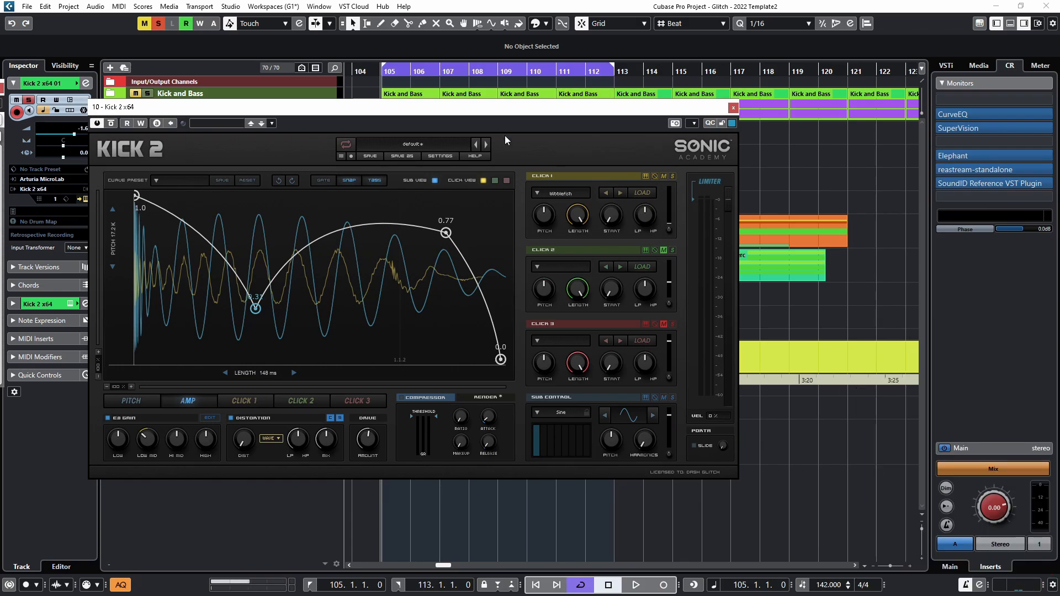
key("space")
Set the amp envelope's later peak to 0.75 and dip to 0.32, and add an attack rising from 0.24 to about 0.94
left_click_drag(446, 233, 439, 235)
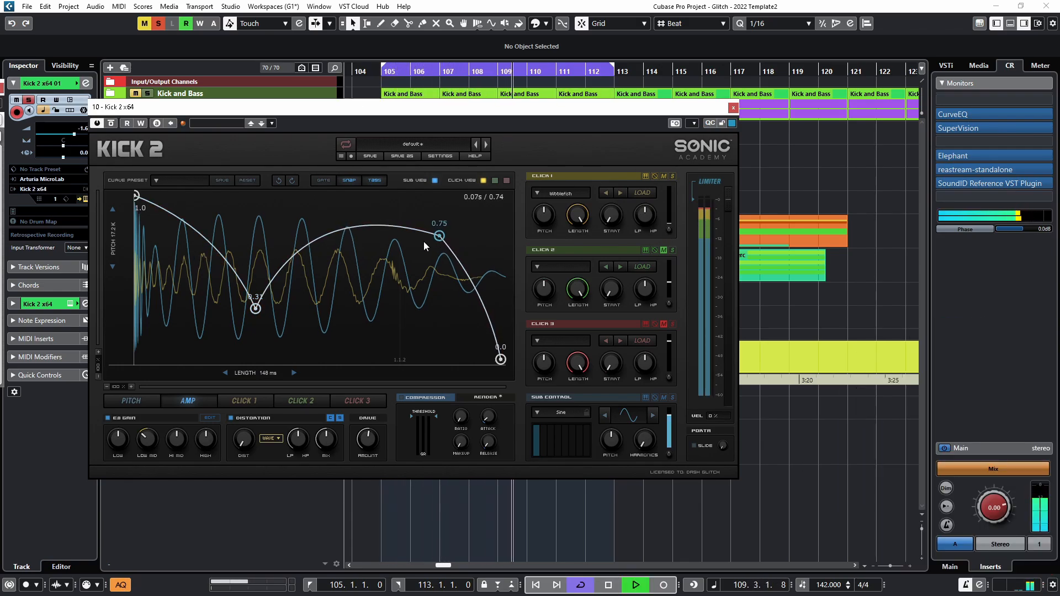
left_click_drag(255, 309, 253, 310)
left_click_drag(169, 214, 124, 278)
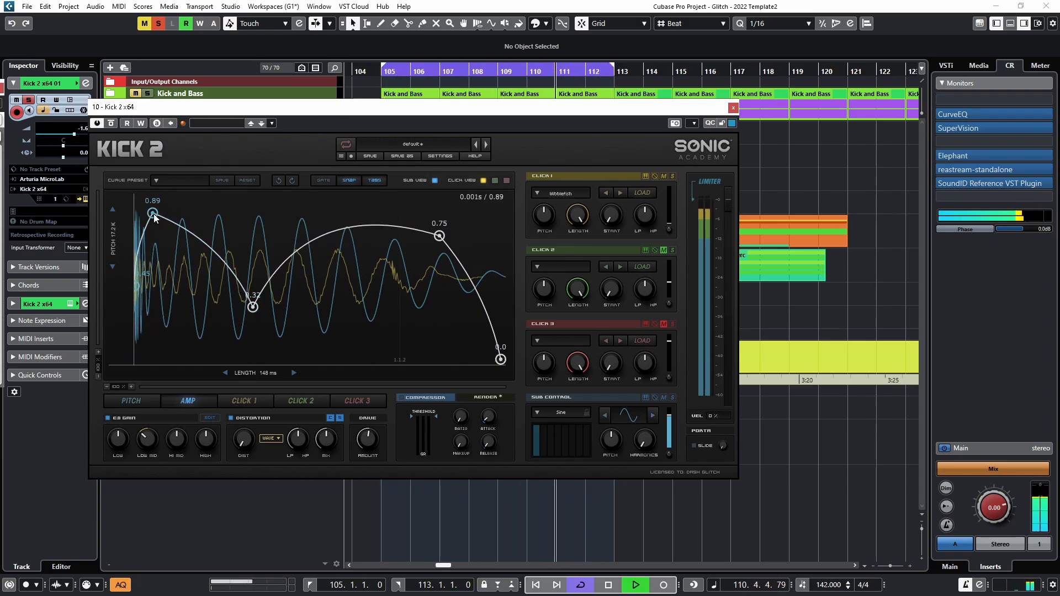
left_click_drag(153, 215, 143, 216)
left_click_drag(135, 279, 127, 325)
left_click_drag(143, 215, 156, 207)
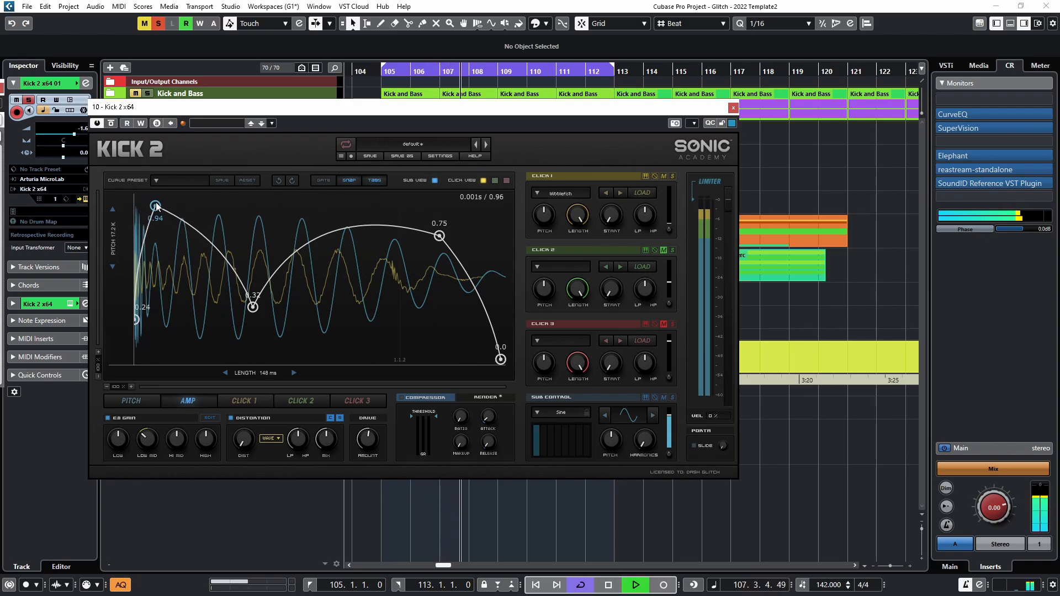
Set the pitch envelope's middle point to E2 / 82 Hz, removing the extra point after it, and raise the start to B8 / 7.902 kHz
left_click(145, 400)
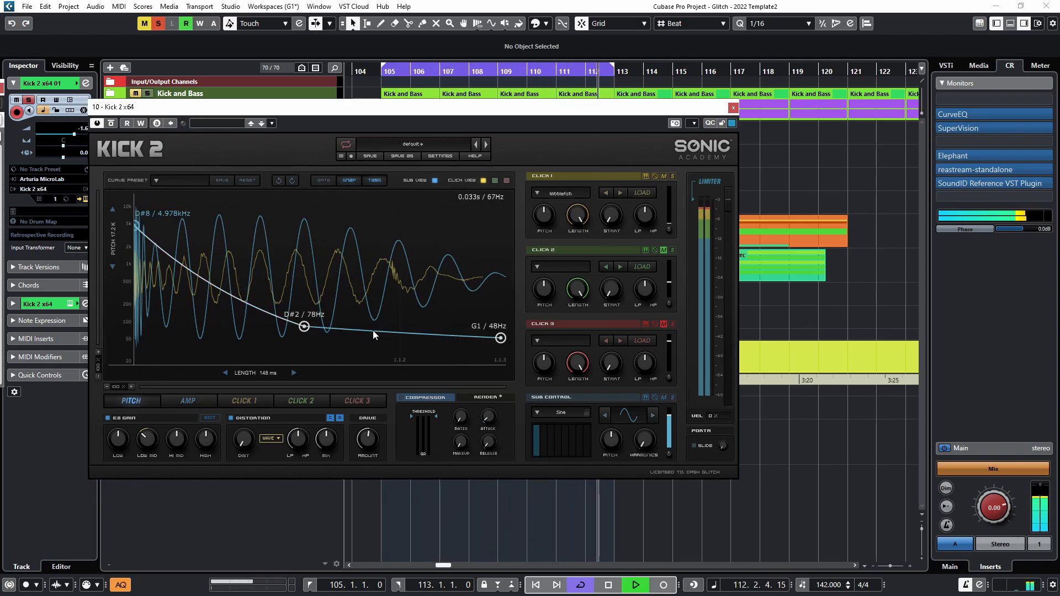
left_click_drag(375, 330, 320, 349)
left_click_drag(307, 327, 301, 326)
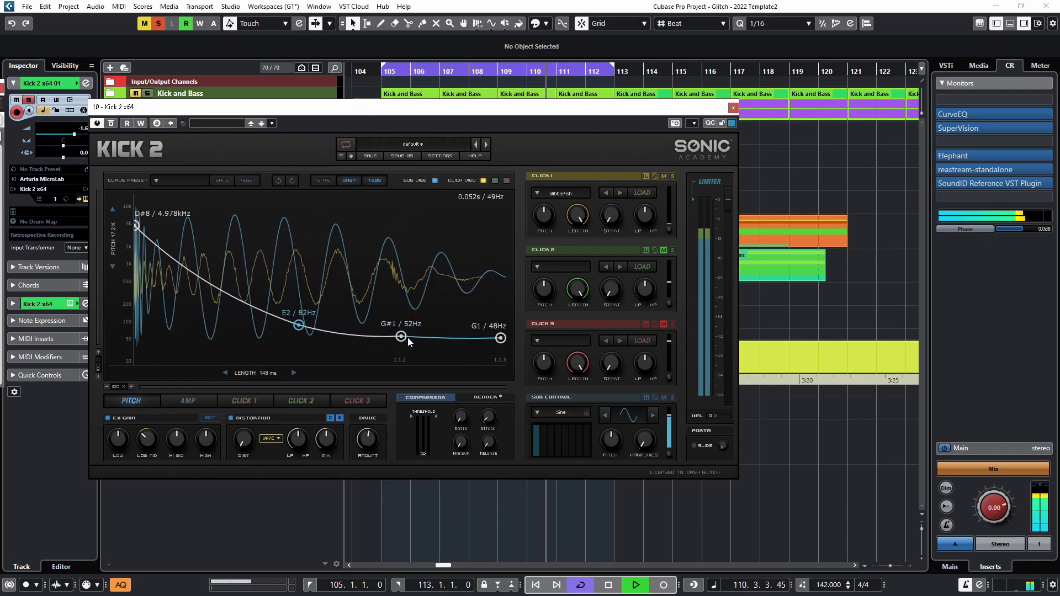
right_click(403, 337)
left_click_drag(136, 225, 136, 214)
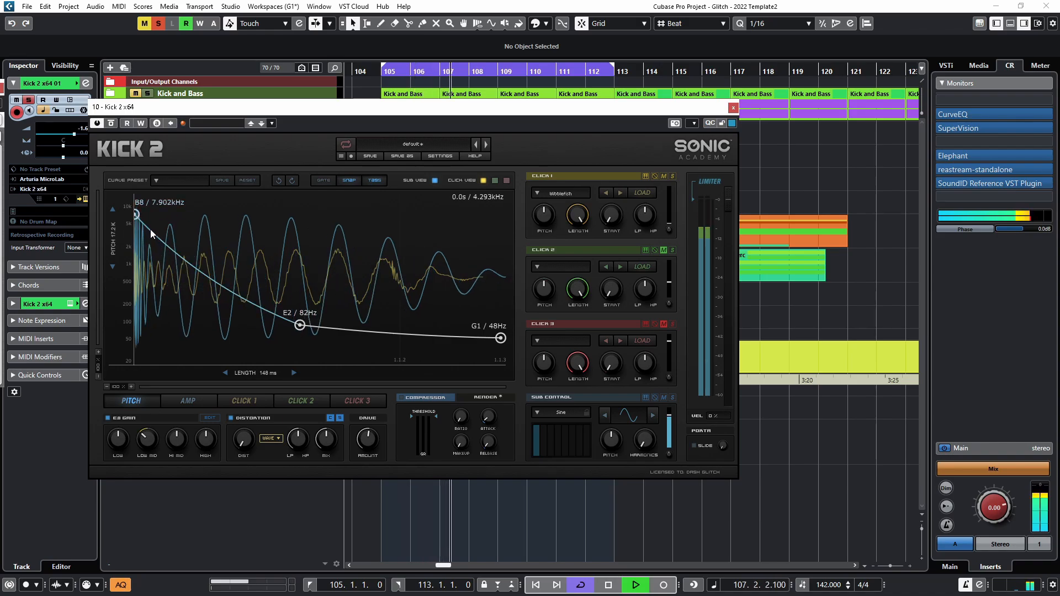
Add an early pitch envelope point, leave it as the only middle point at about G3 / 196 Hz, and raise the start to C10 / 16.744 kHz
left_click(154, 234)
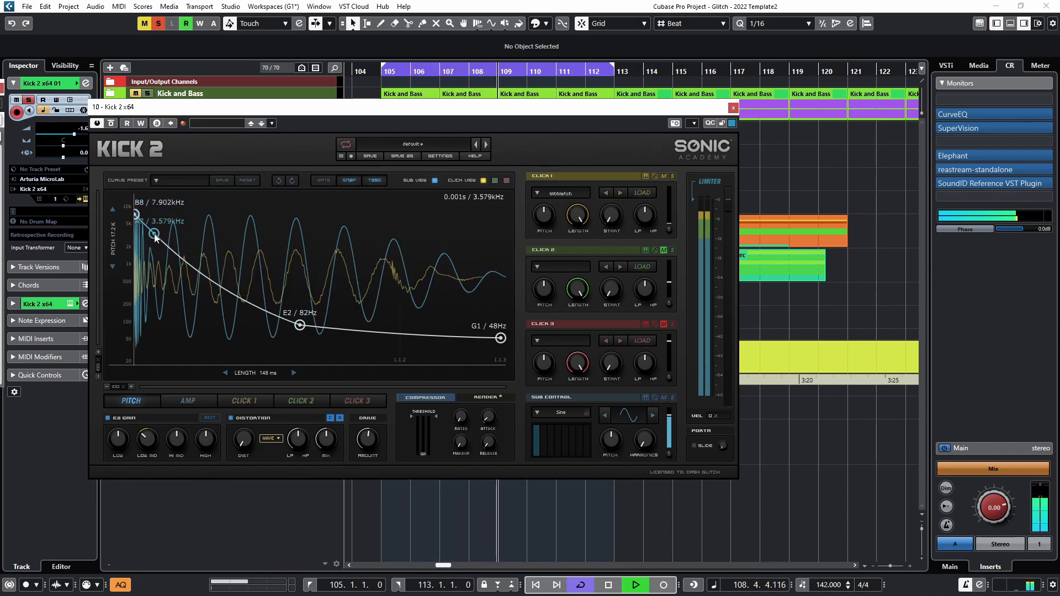
left_click_drag(155, 234, 150, 256)
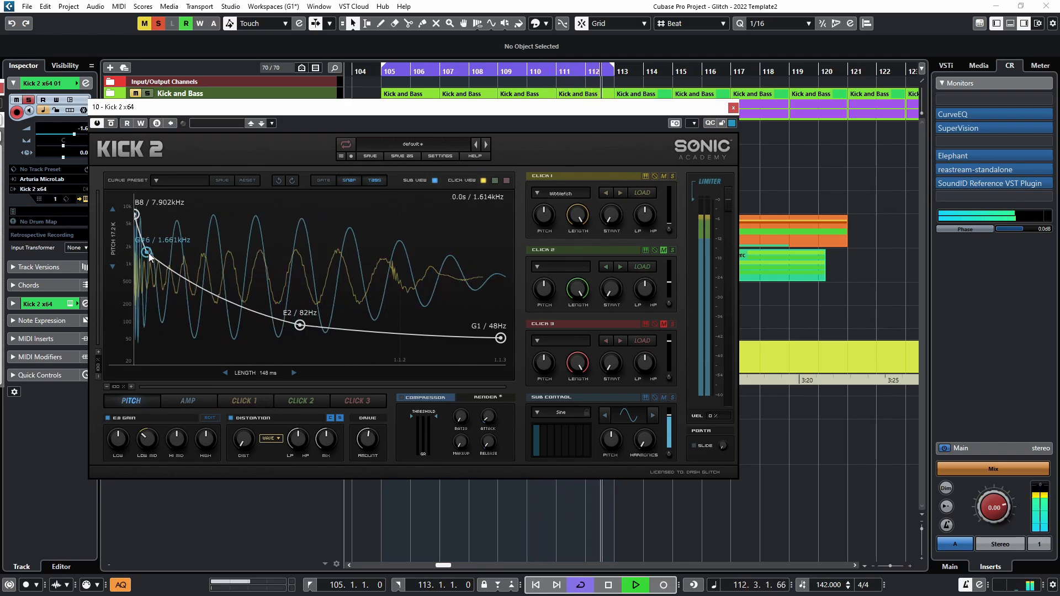
left_click_drag(137, 215, 136, 196)
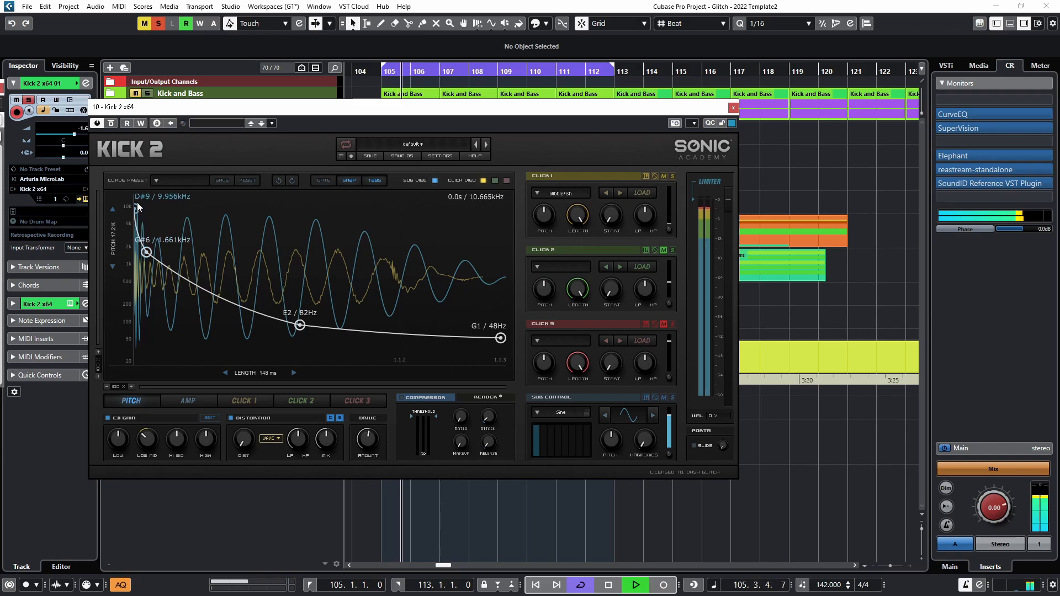
left_click_drag(147, 253, 150, 257)
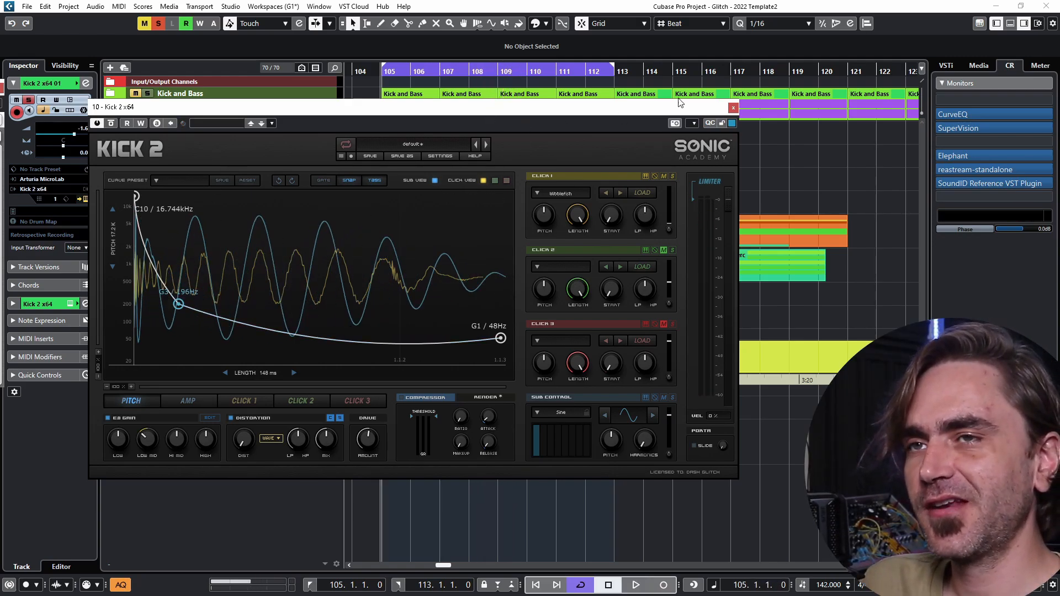
Close the Kick 2 window and unsolo the Kick 2 x64 01 track
left_click(733, 108)
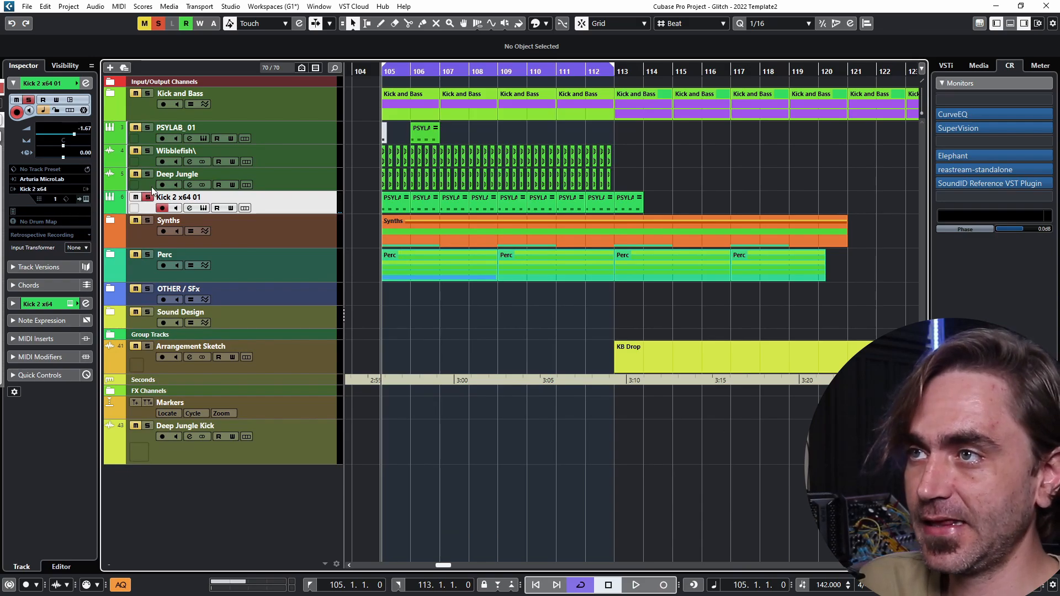
left_click(147, 197)
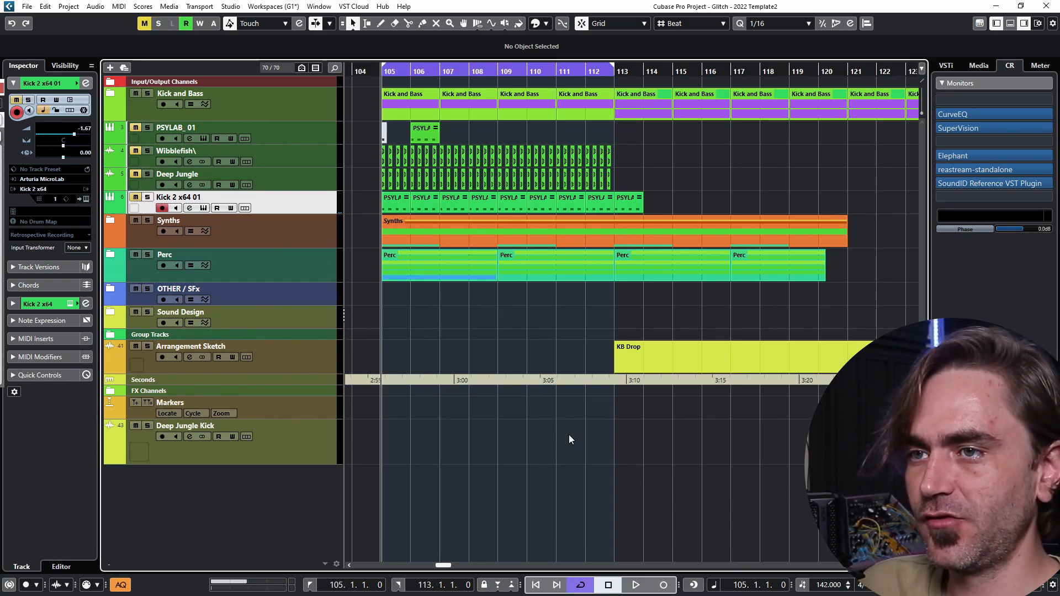